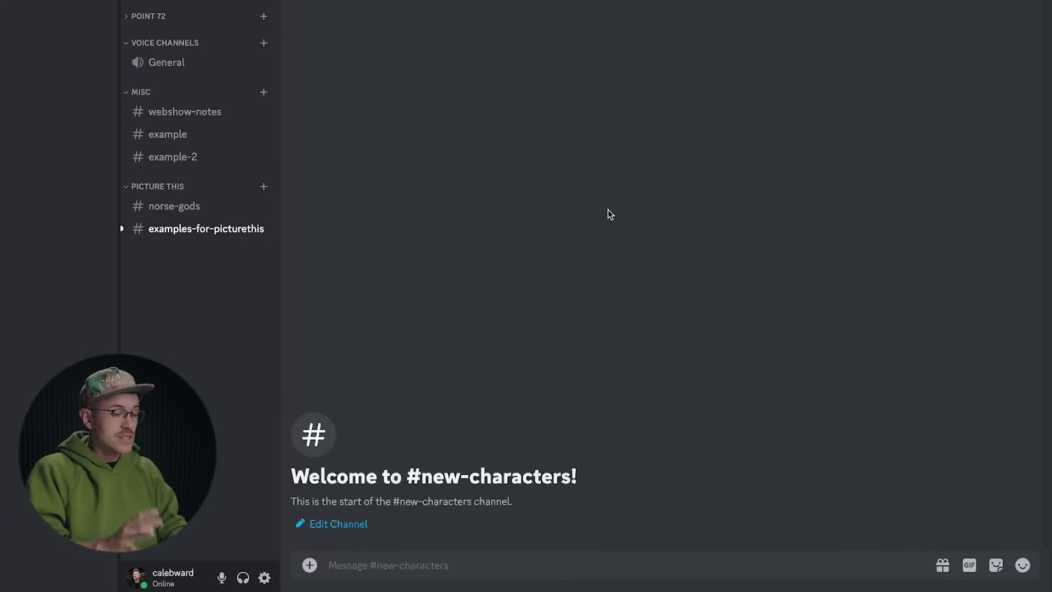
Preview Woman in Dress.webp from Finder and drag it into the Discord message box
click(242, 578)
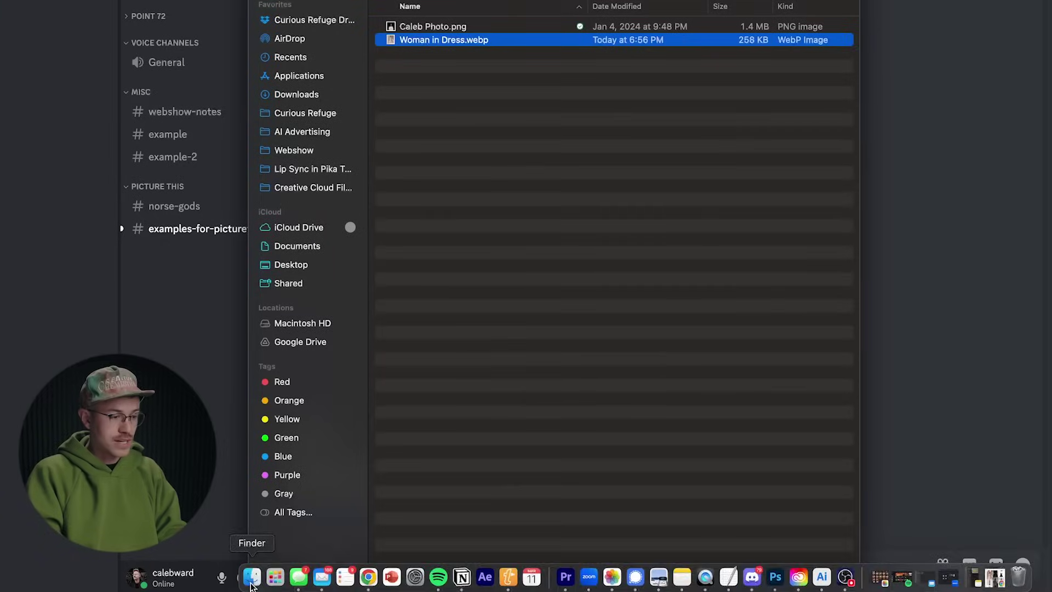
key(space)
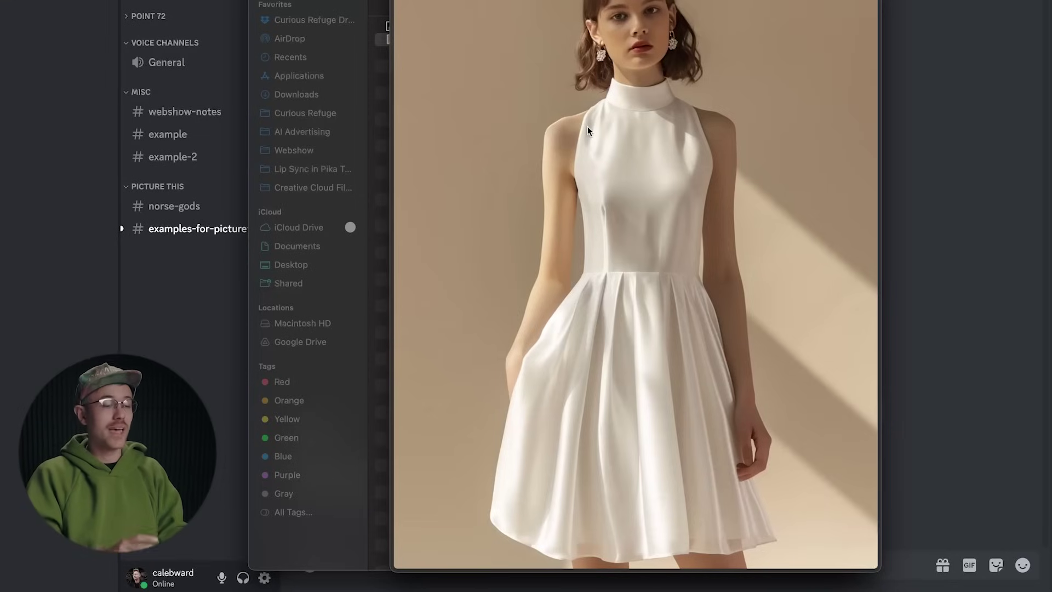
key(space)
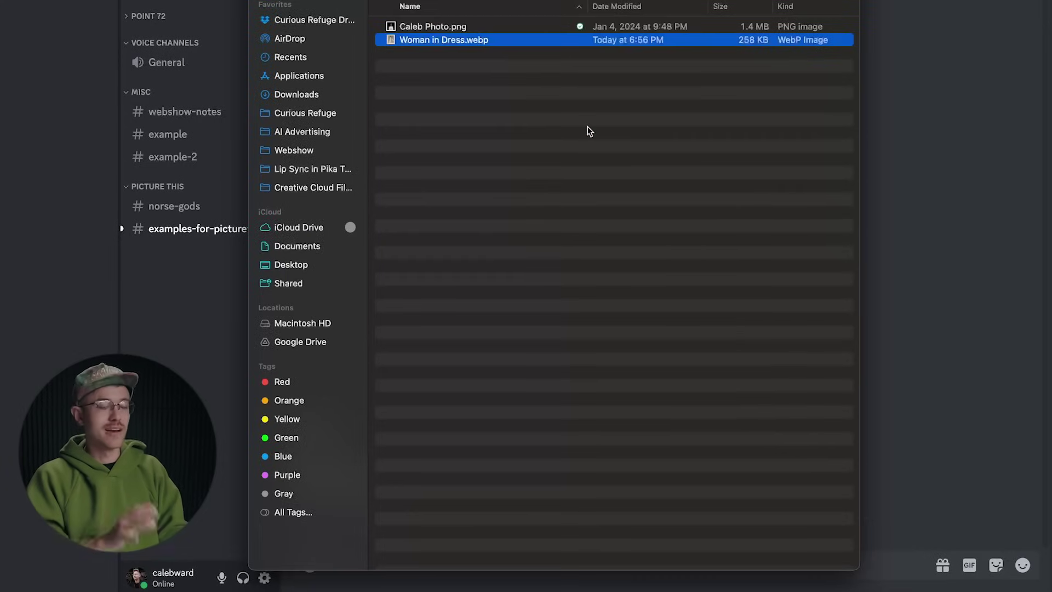
drag(476, 43, 927, 173)
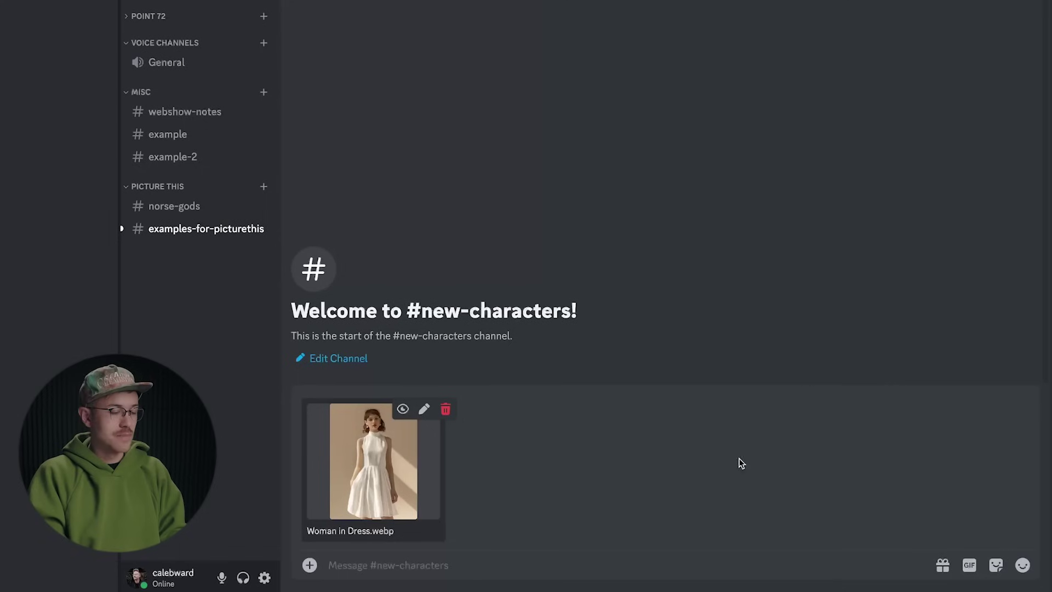
Send the dress photo to #new-characters and copy its hosted image URL from the browser
key(Return)
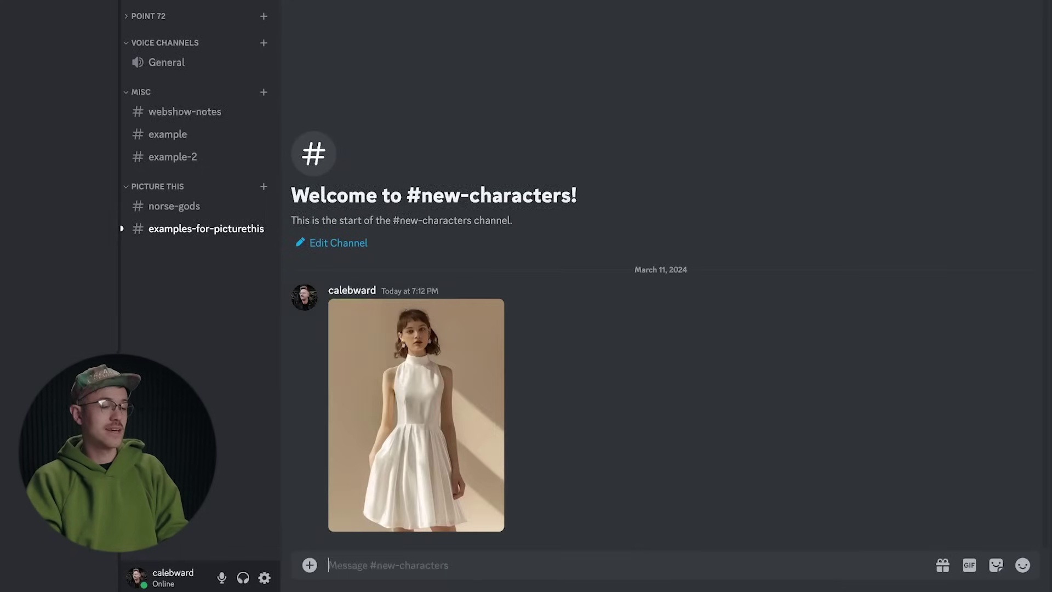
click(445, 387)
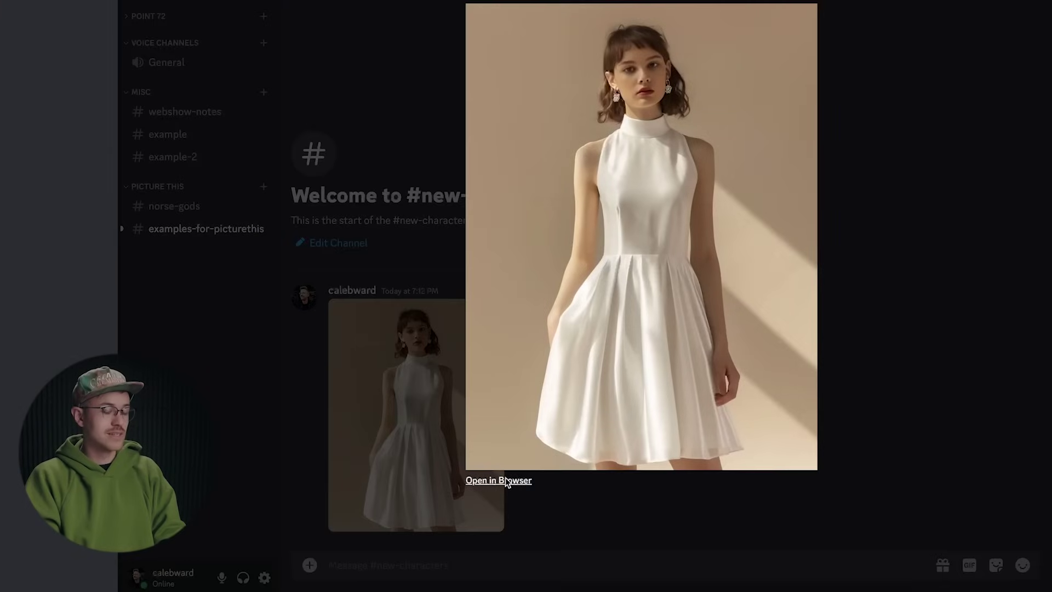
click(505, 480)
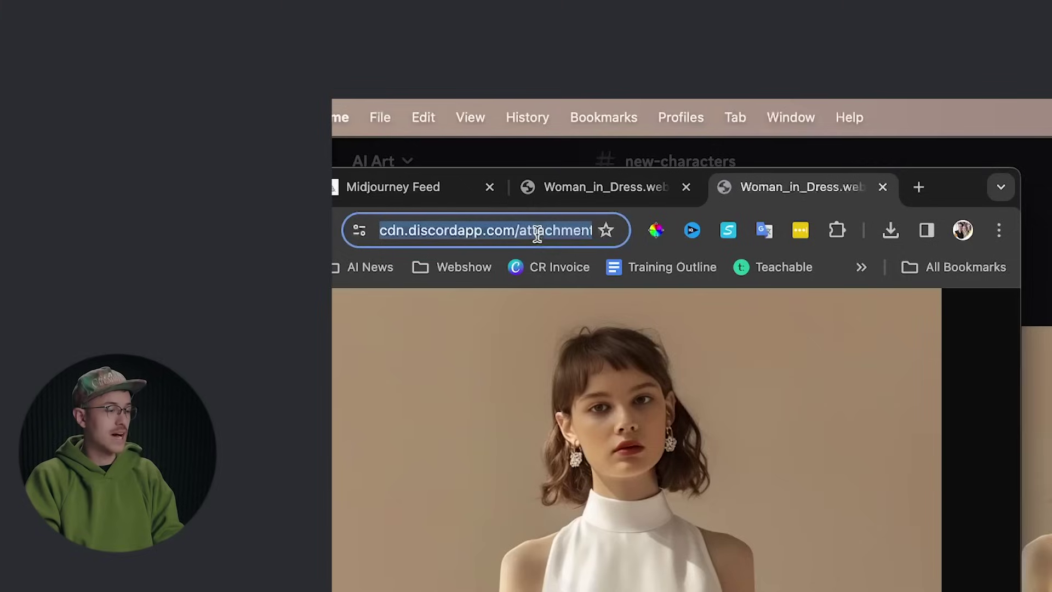
key(super+c)
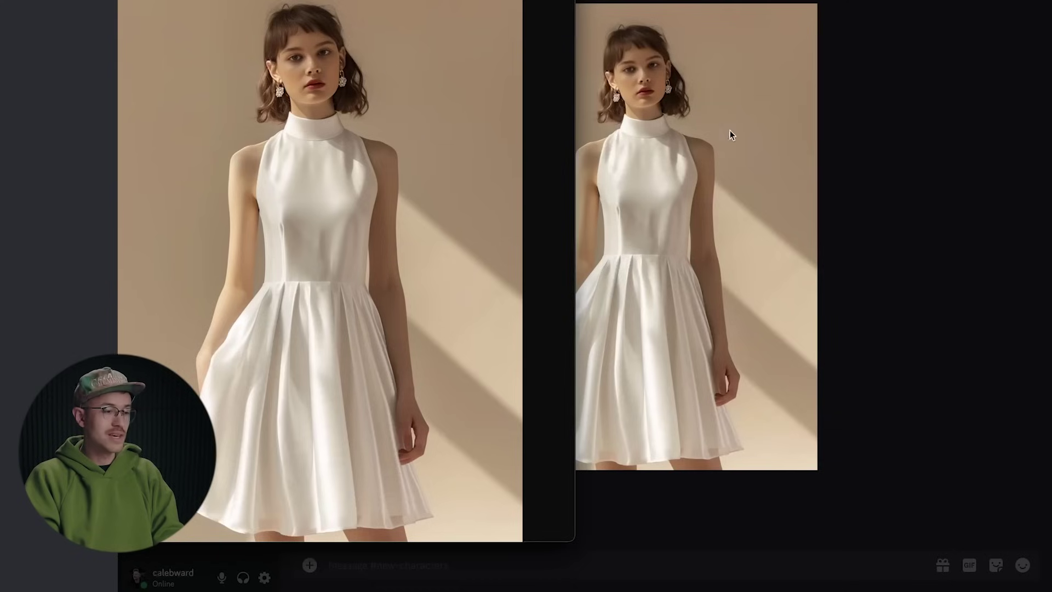
click(902, 237)
key(Escape)
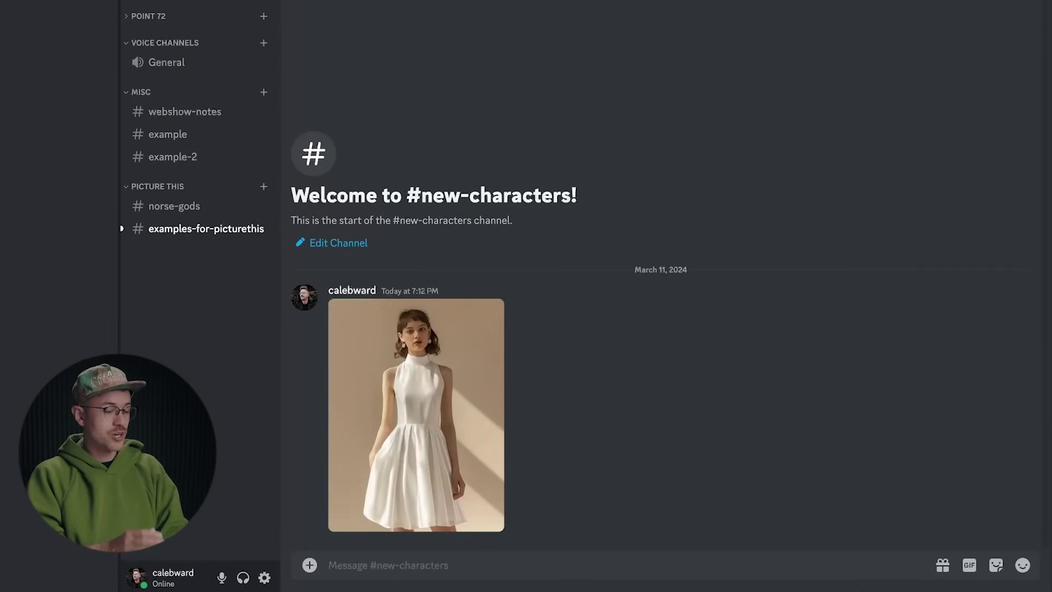
Start a /imagine prompt with the cinematic white-dress woman description, ending in --cref
text(/)
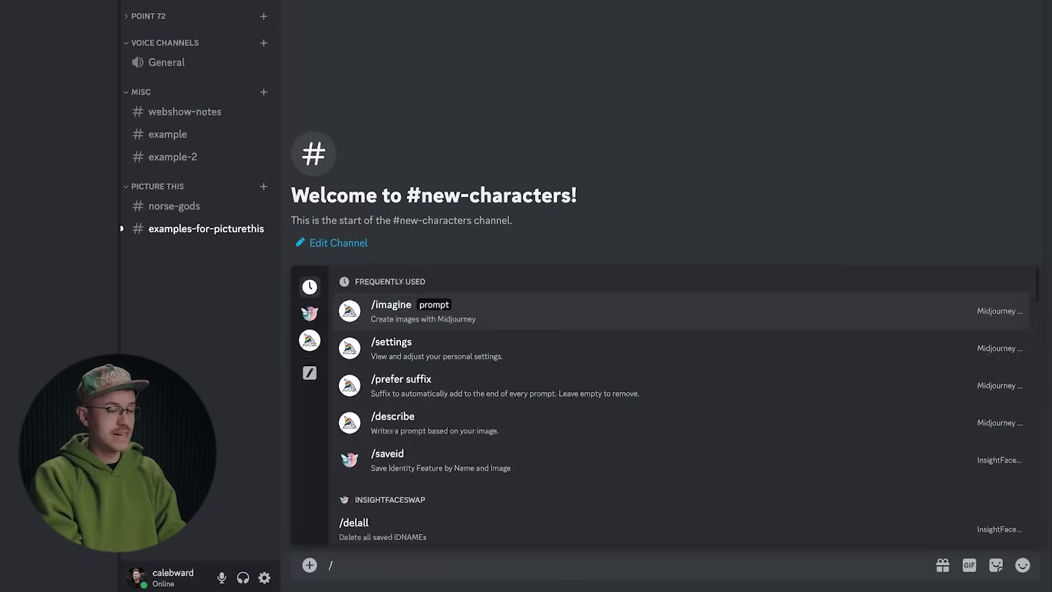
key(Return)
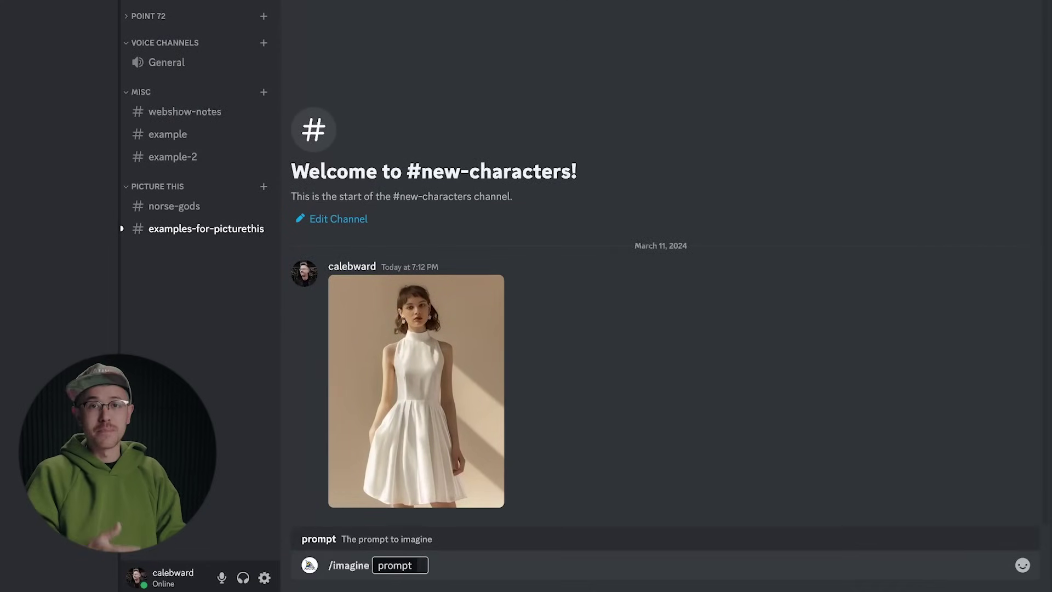
key(ctrl+v)
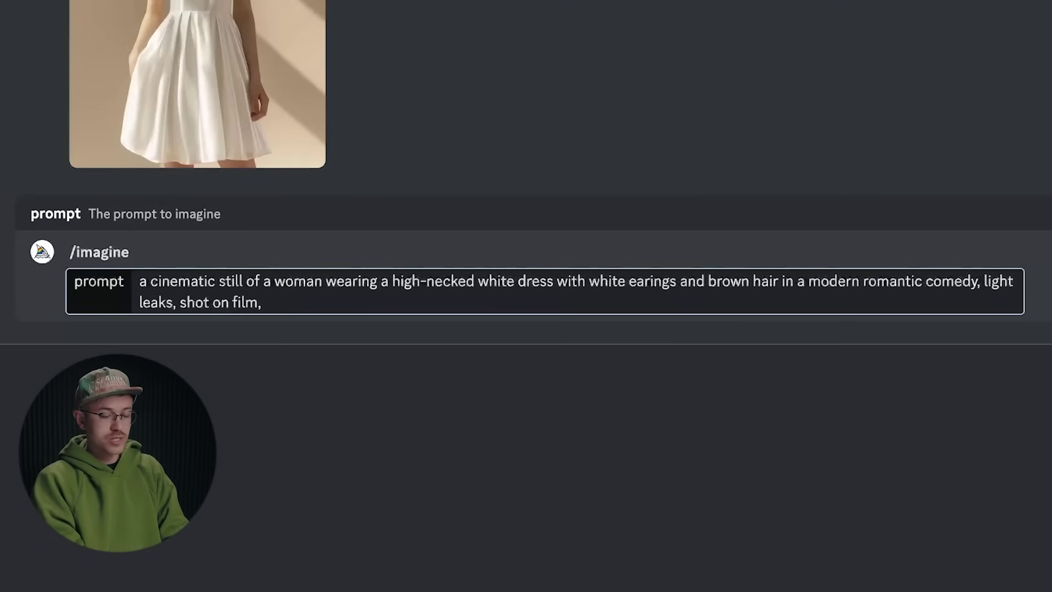
text(--)
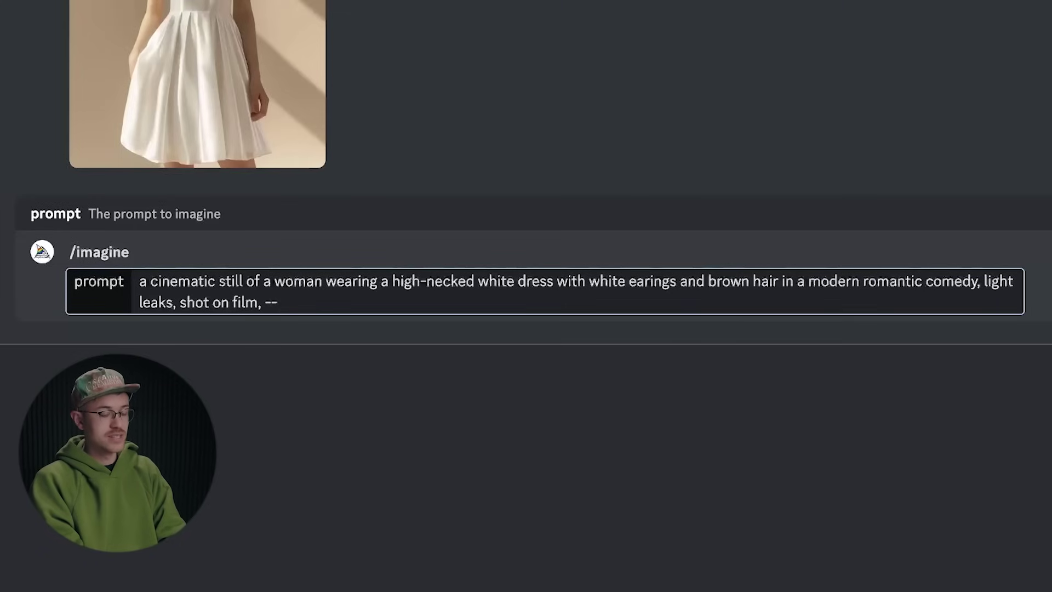
text(cref)
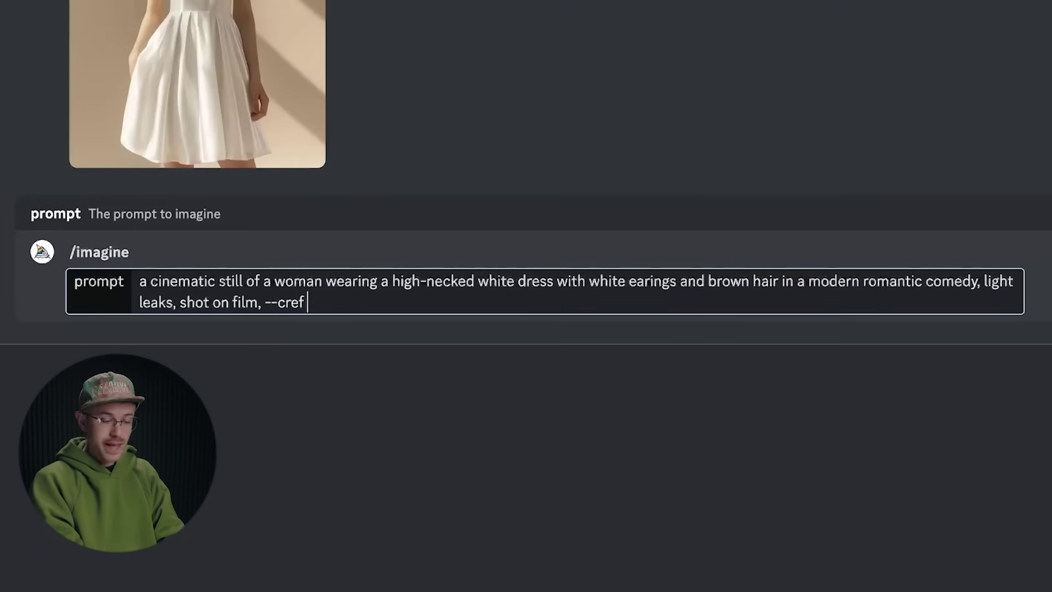
Add the dress photo's URL after --cref plus --cw 100, and submit to Midjourney
key(ctrl+v)
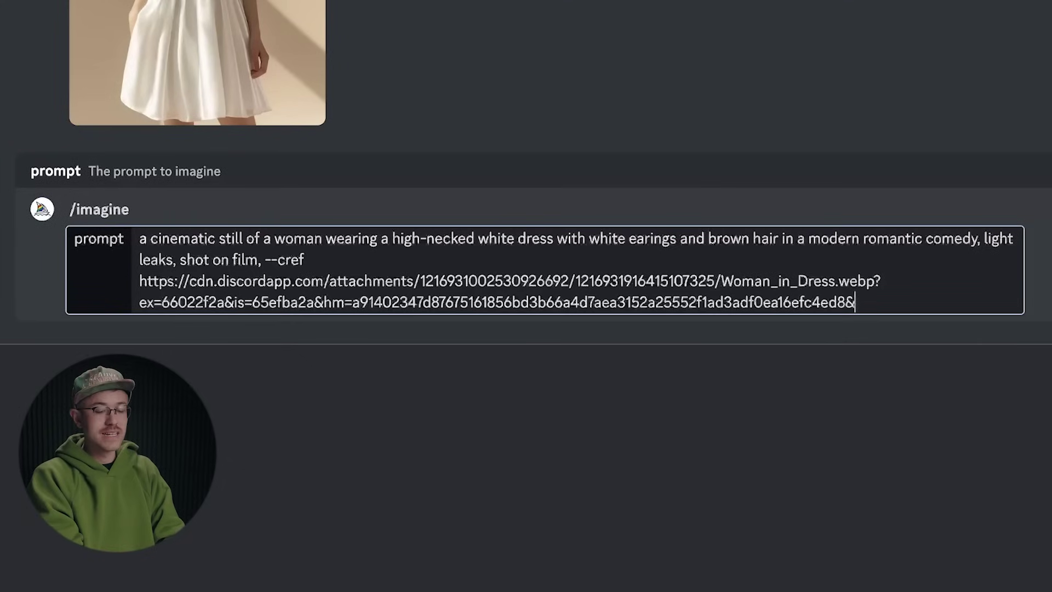
text(--cw)
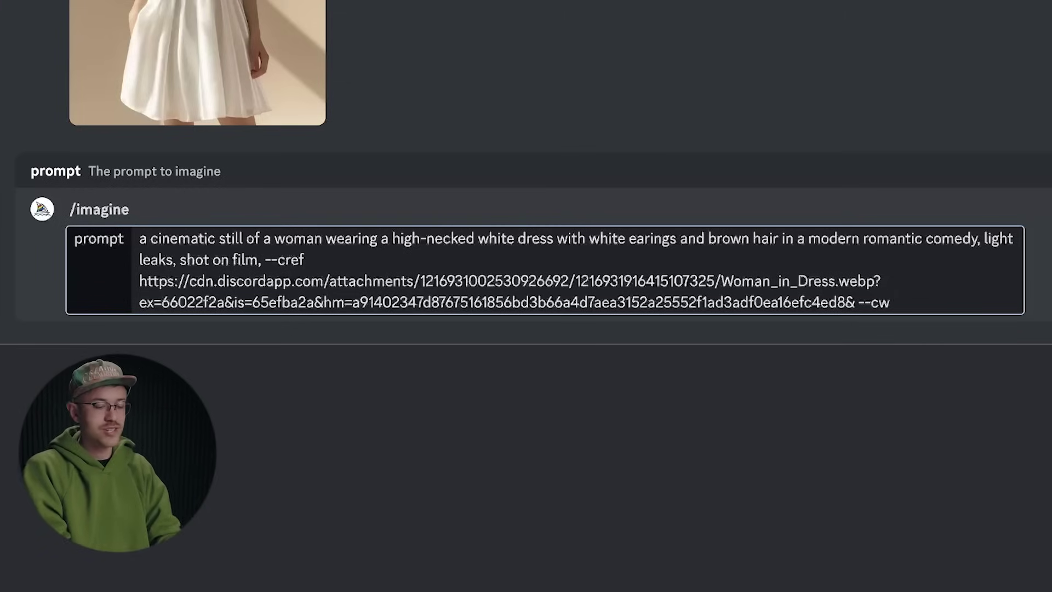
text(100)
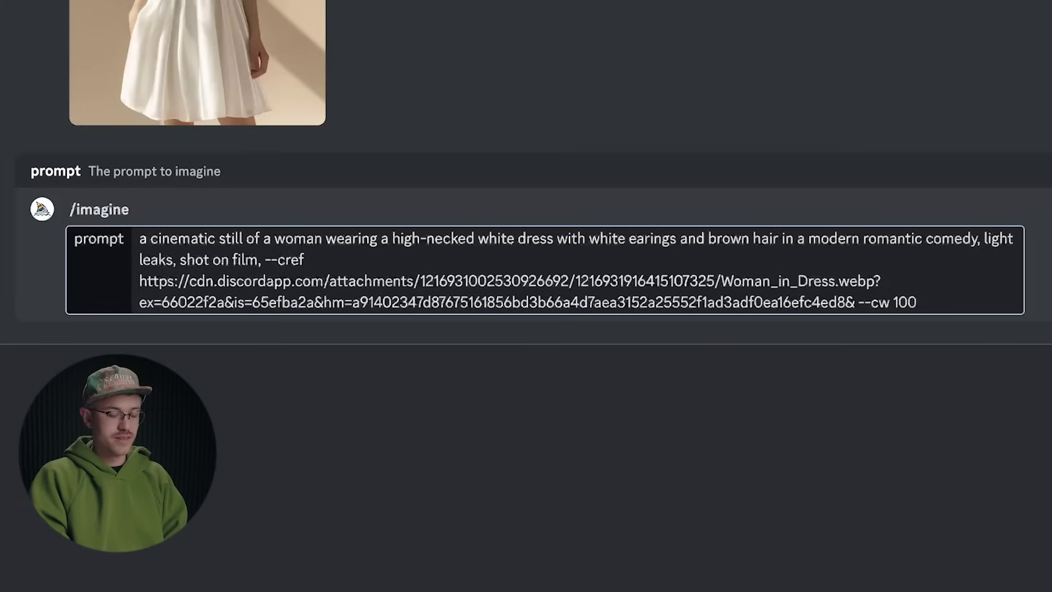
key(Return)
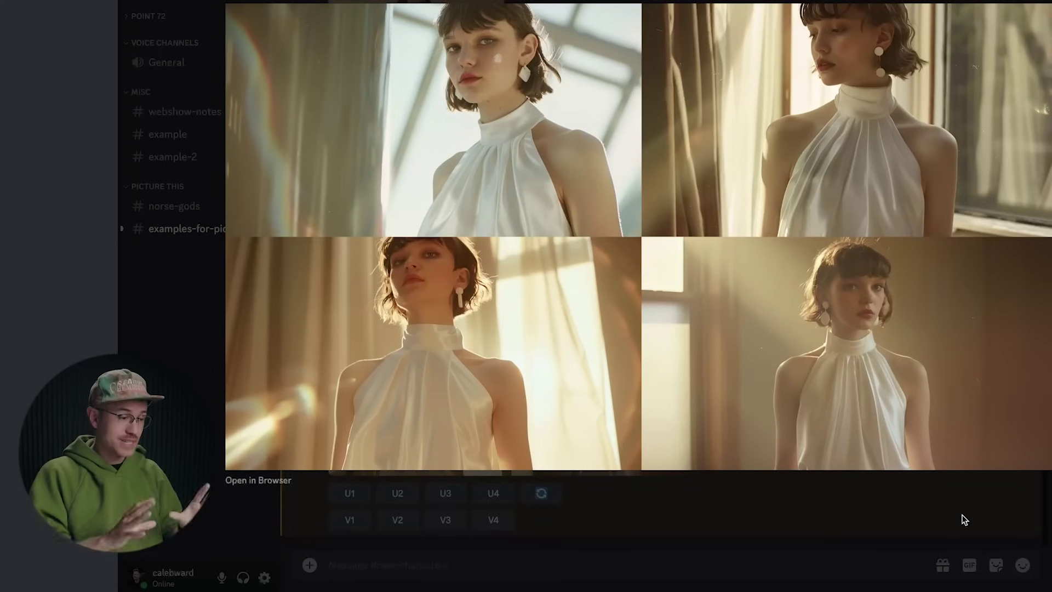
Close the enlarged grid and select the --cw 100 prompt text in the bot's message
click(964, 519)
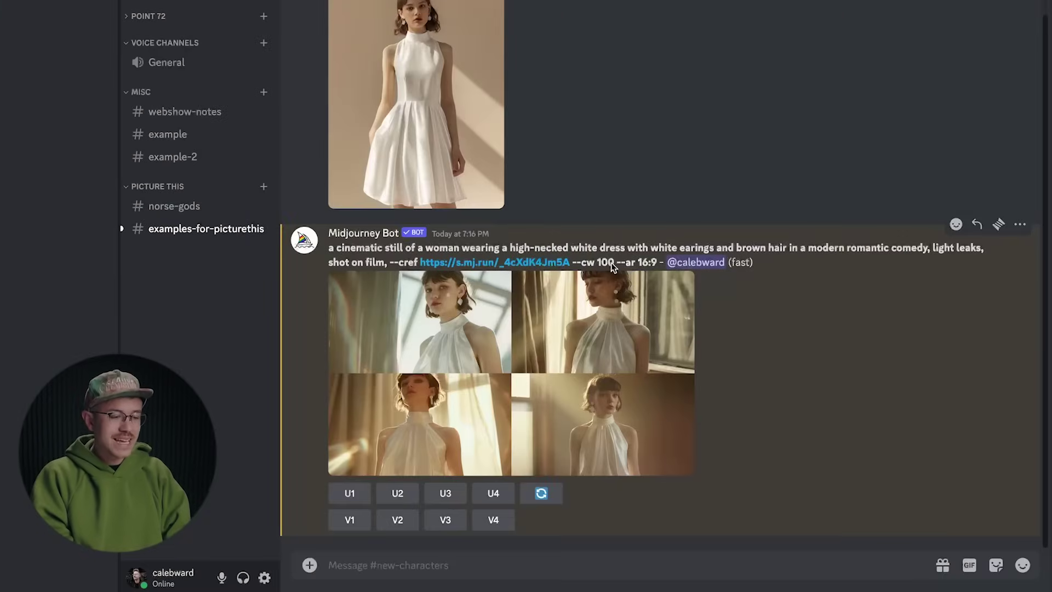
drag(615, 262, 334, 252)
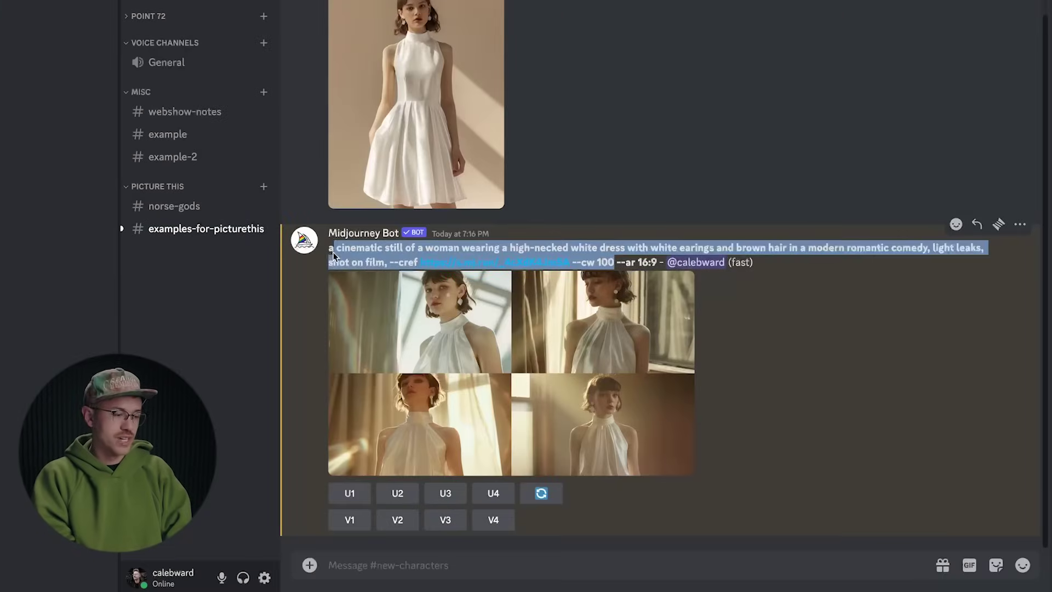
click(529, 565)
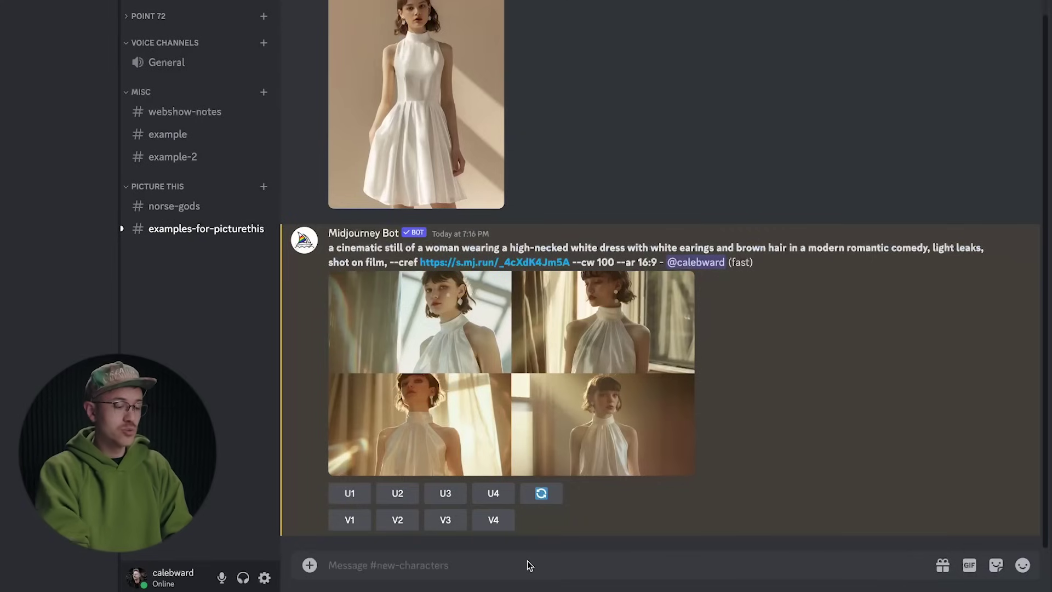
Submit the pasted --cw 100 woman prompt with --r 10 for ten repeat generations
text(/)
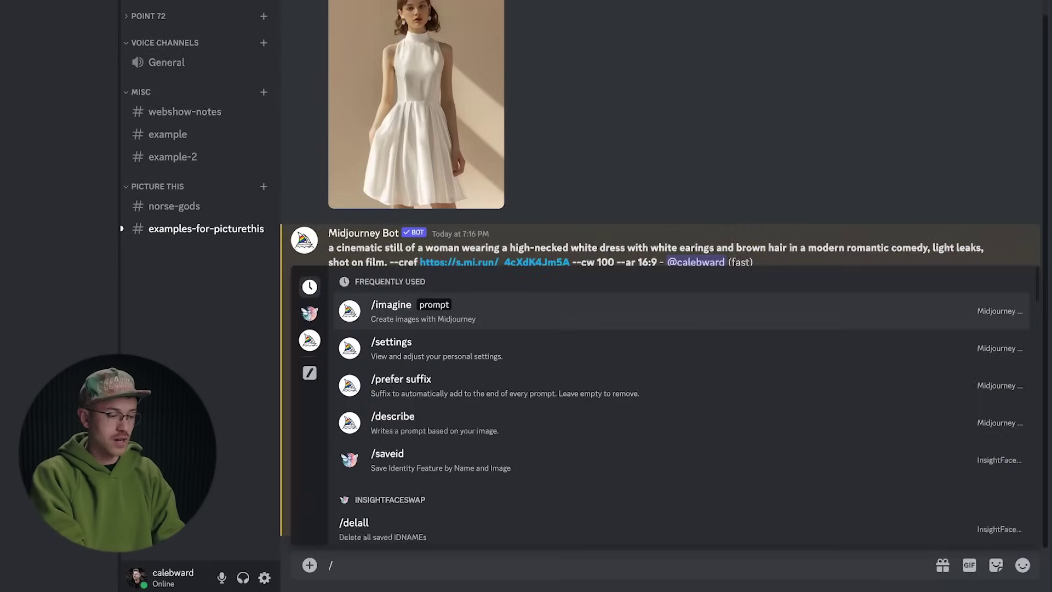
key(Tab)
key(ctrl+v)
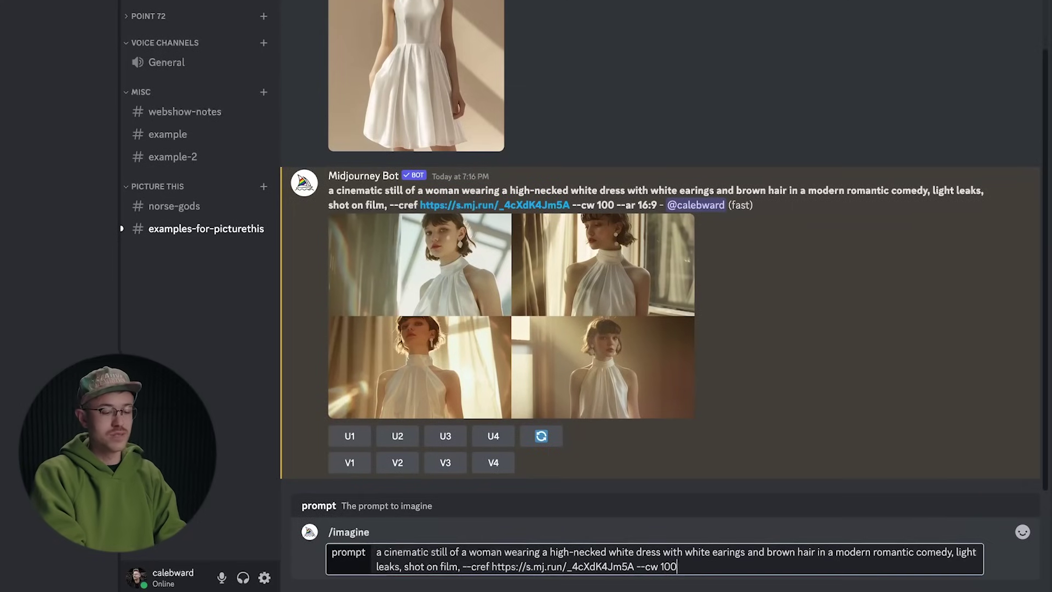
text(--)
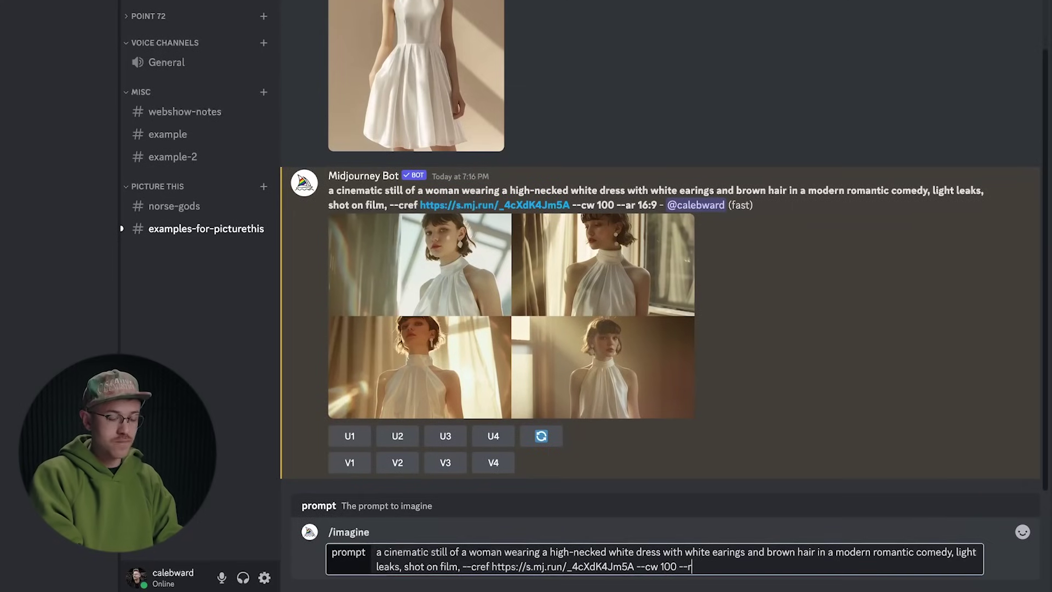
text(r)
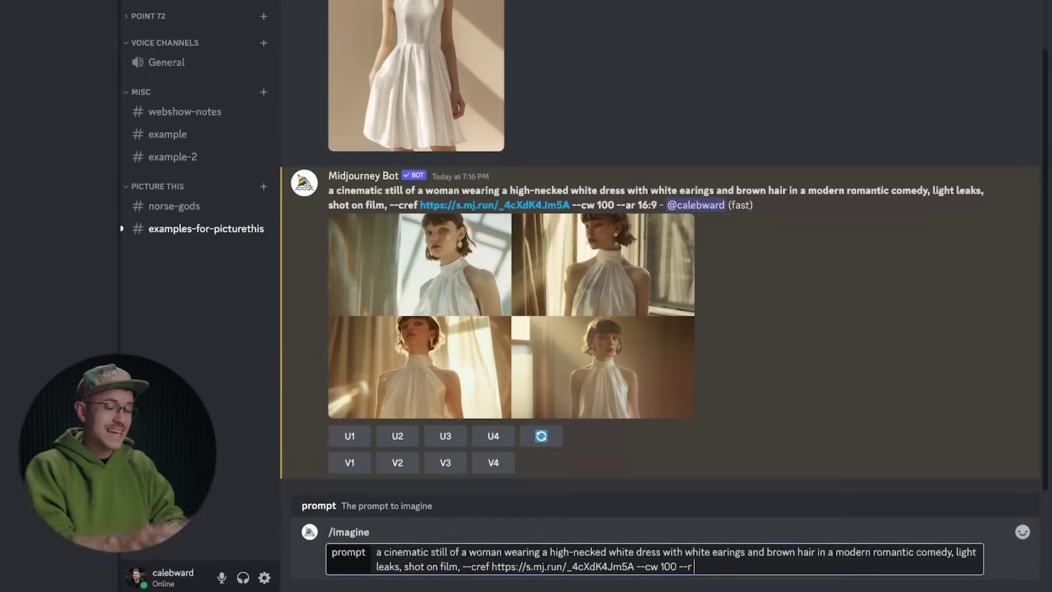
text( 10)
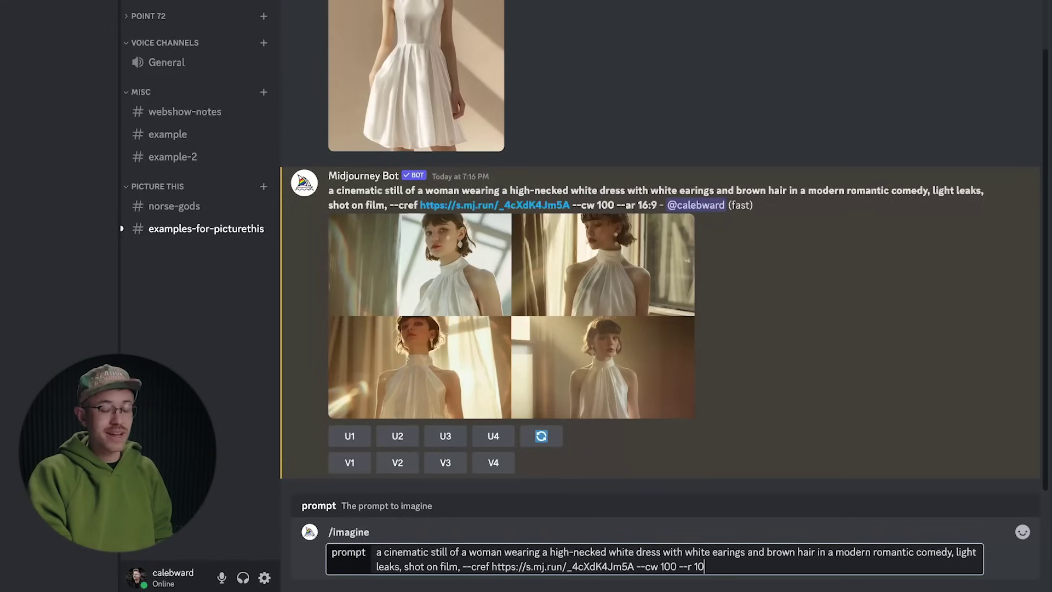
key(Return)
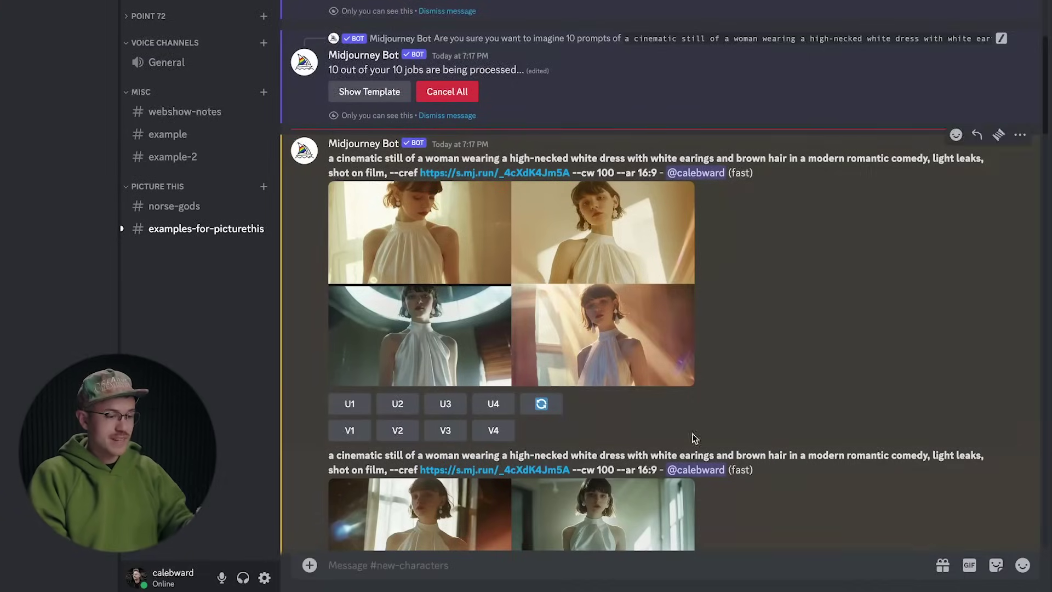
click(647, 329)
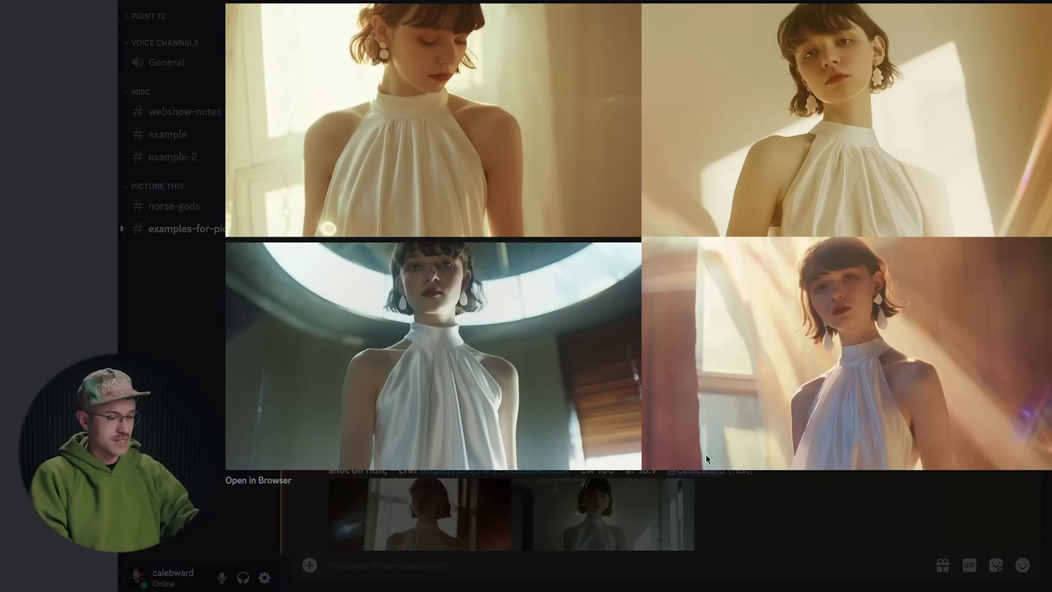
click(775, 527)
scroll(777, 527, down, 5)
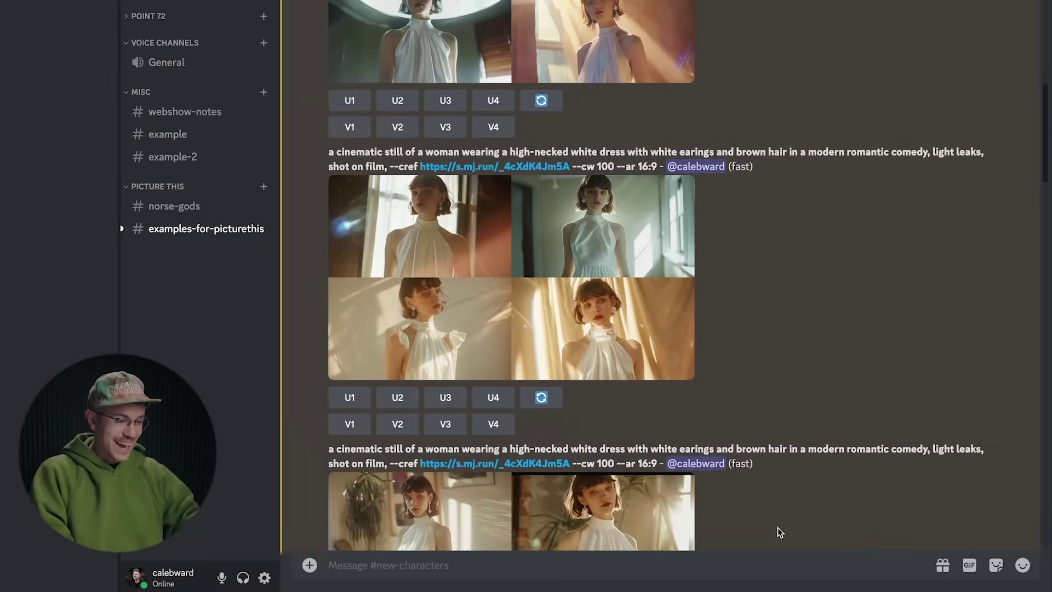
scroll(778, 527, down, 4)
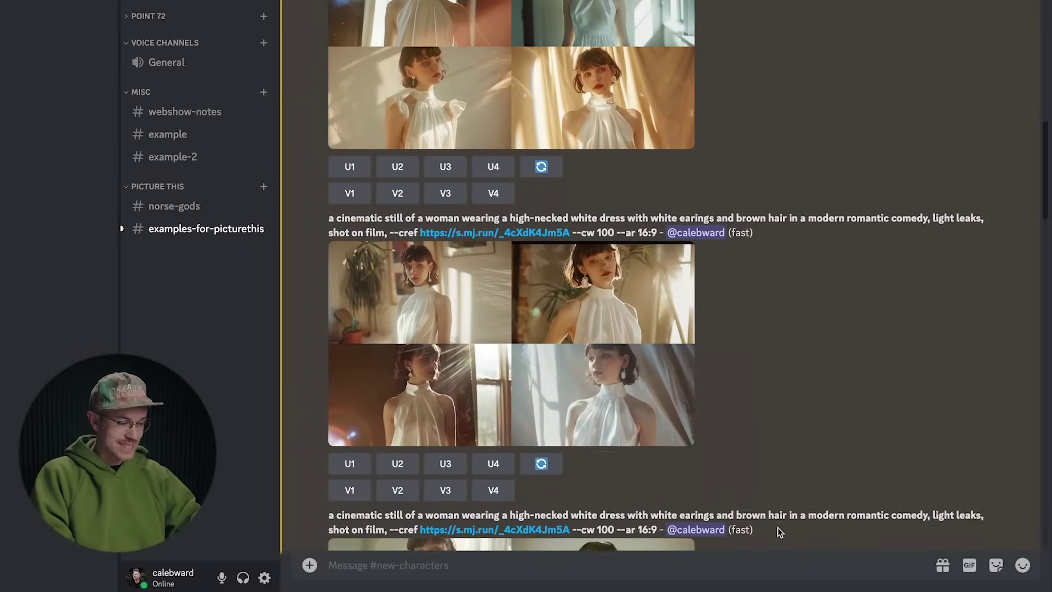
scroll(777, 527, down, 5)
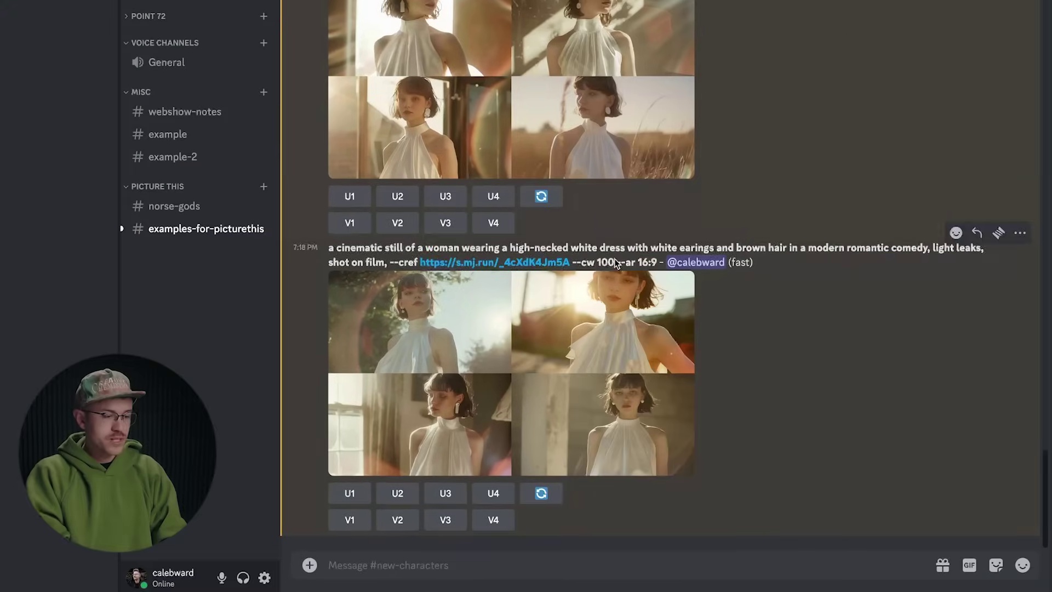
triple_click(644, 242)
key(ctrl+c)
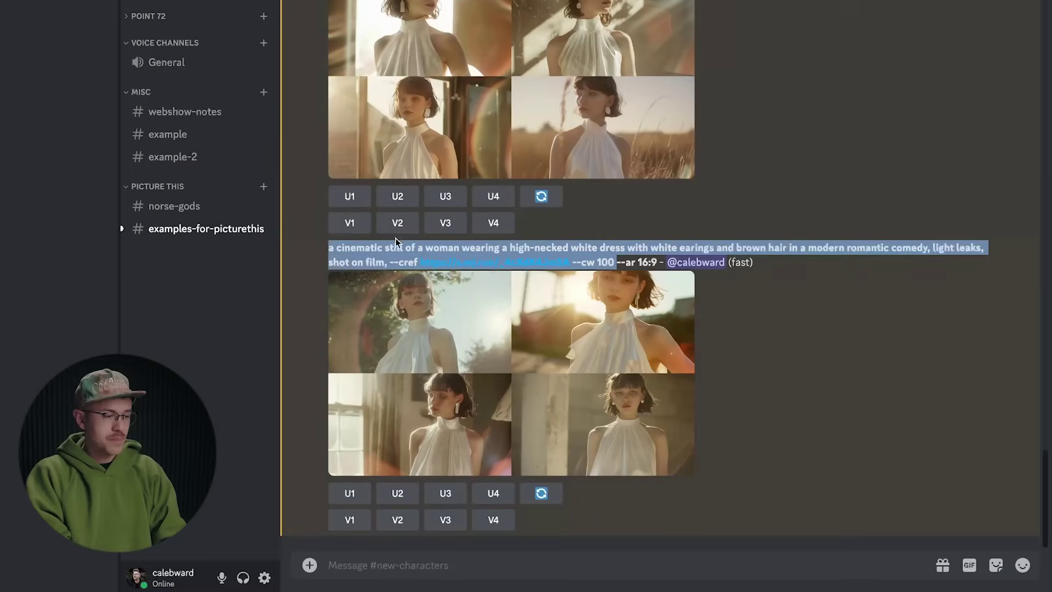
Submit the same /imagine woman prompt with the character weight changed to --cw 0
click(451, 560)
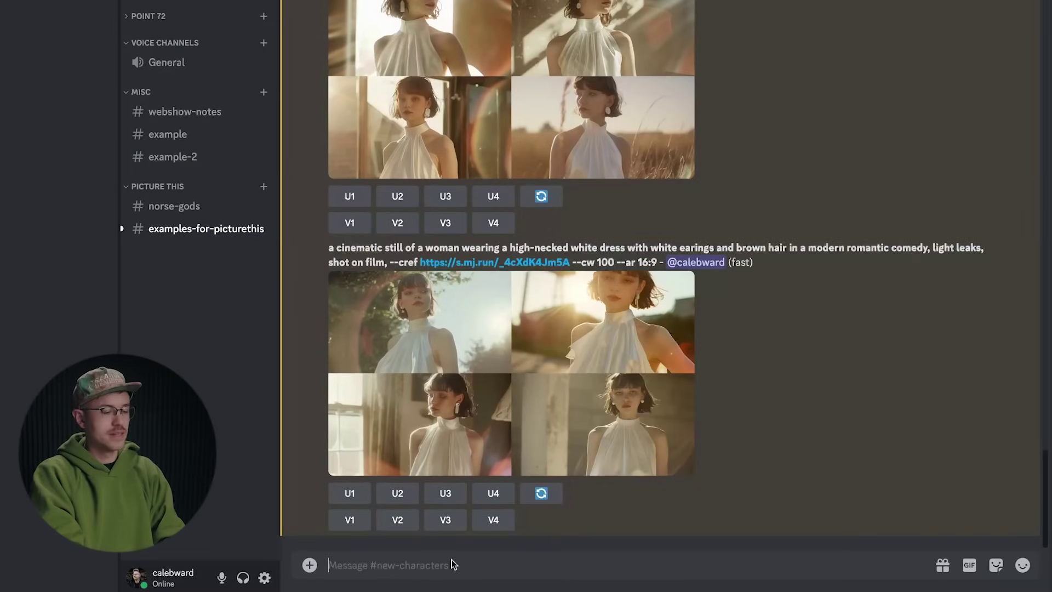
text(/)
key(Tab)
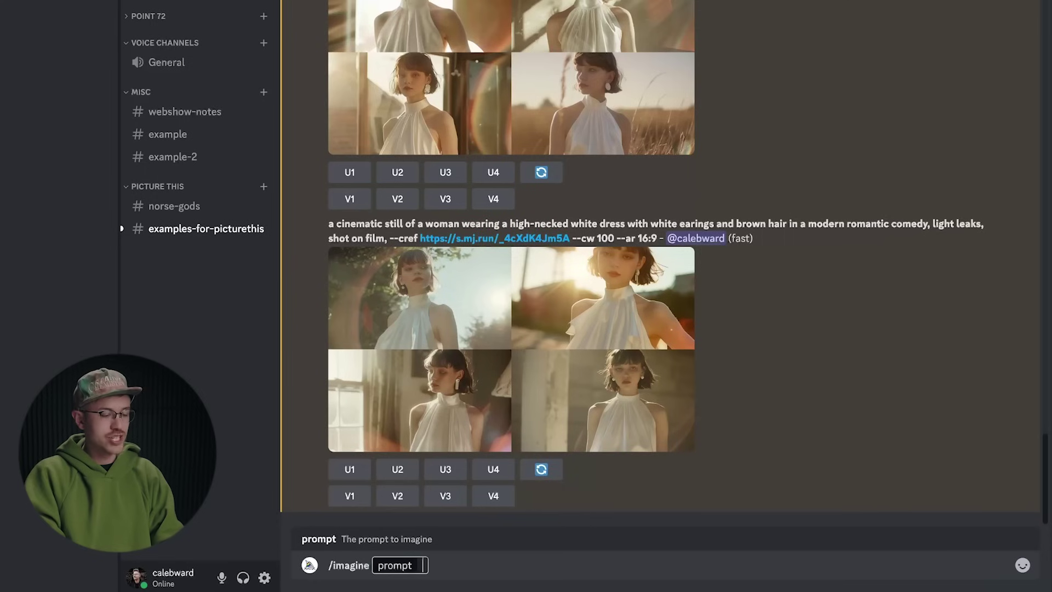
key(ctrl+v)
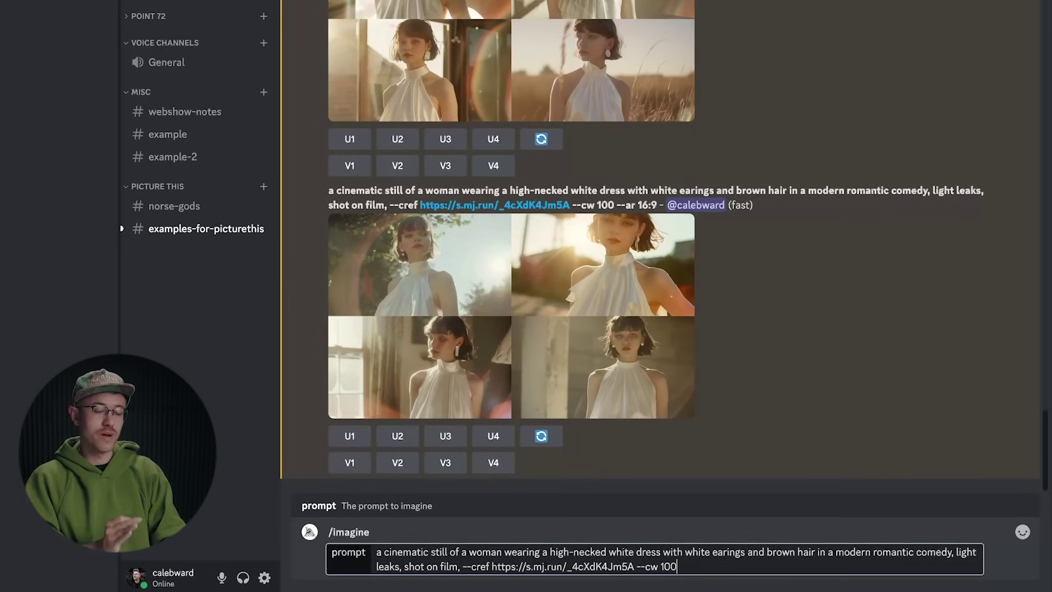
key(BackSpace)
key(BackSpace)
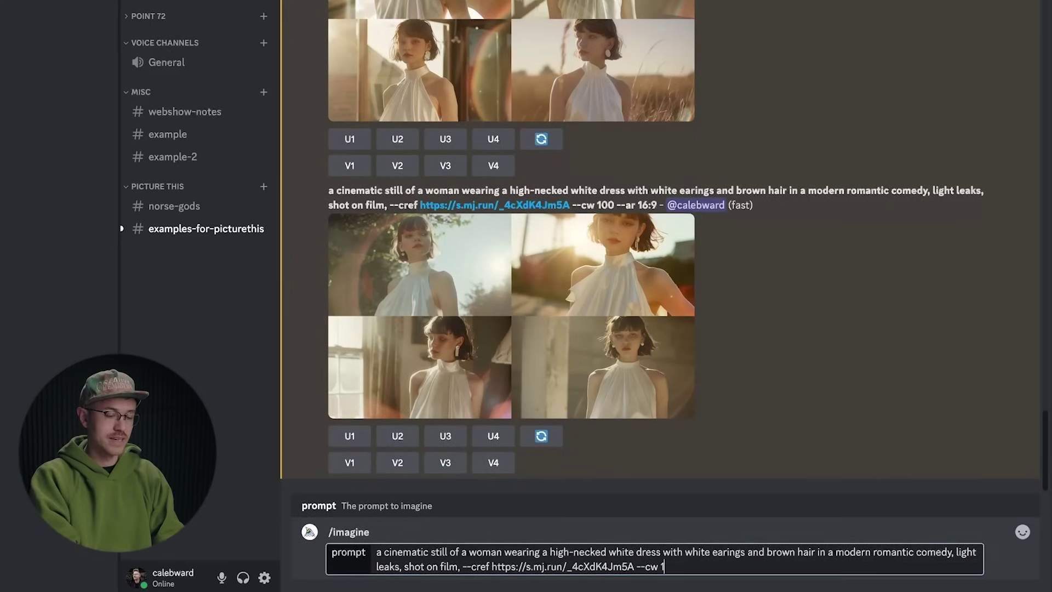
key(BackSpace)
text(0)
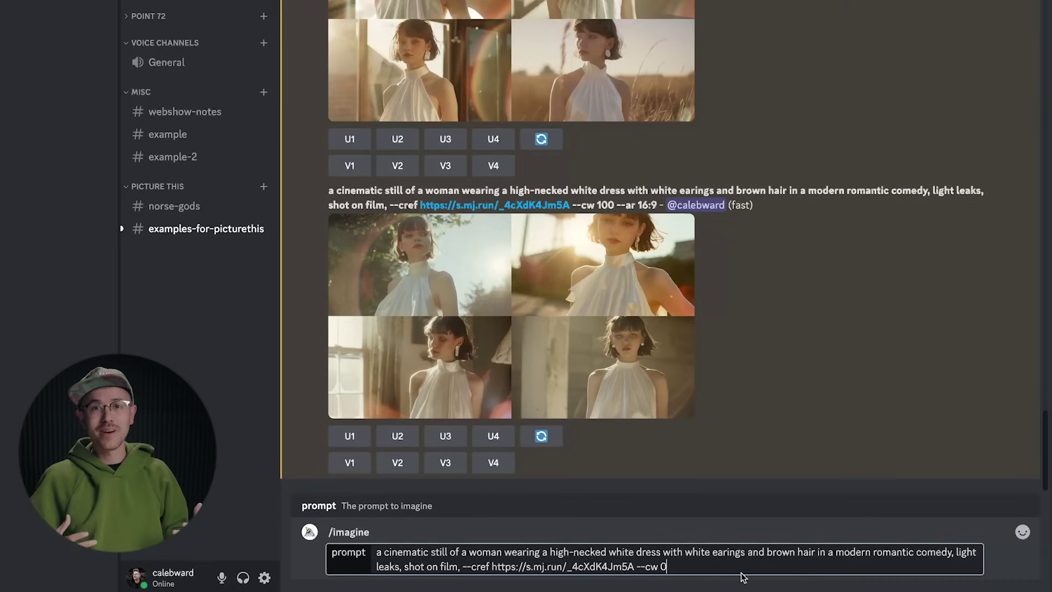
key(Return)
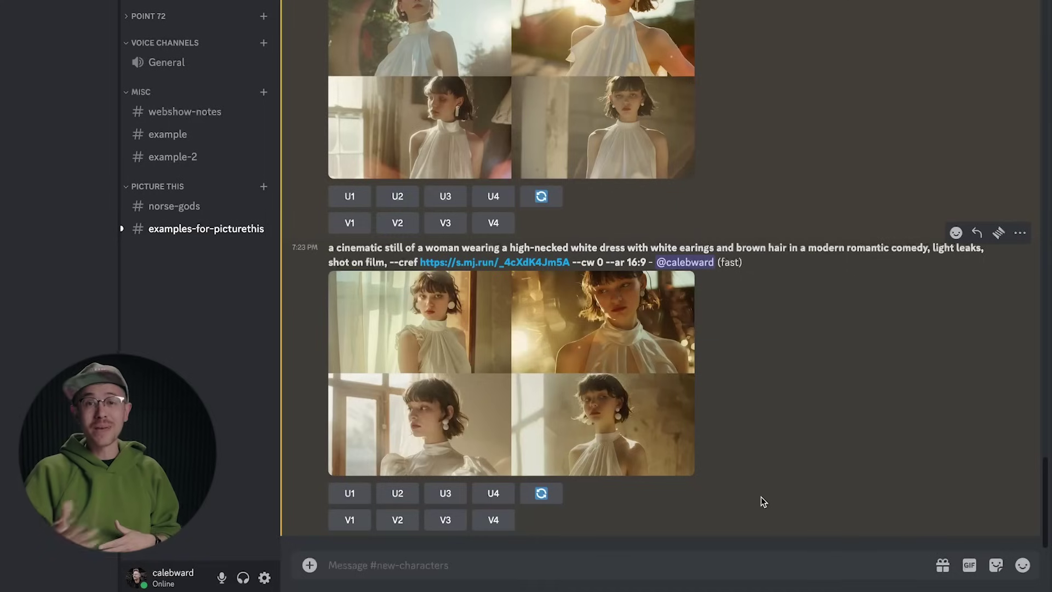
Enlarge and inspect the --cw 0 grid, comparing it with the earlier results
click(505, 400)
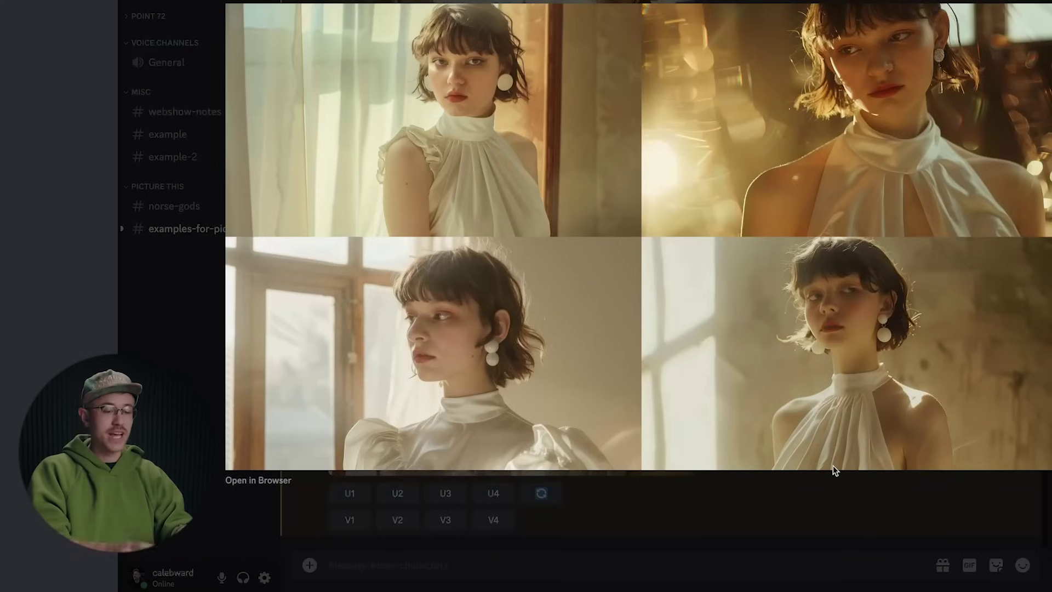
click(807, 497)
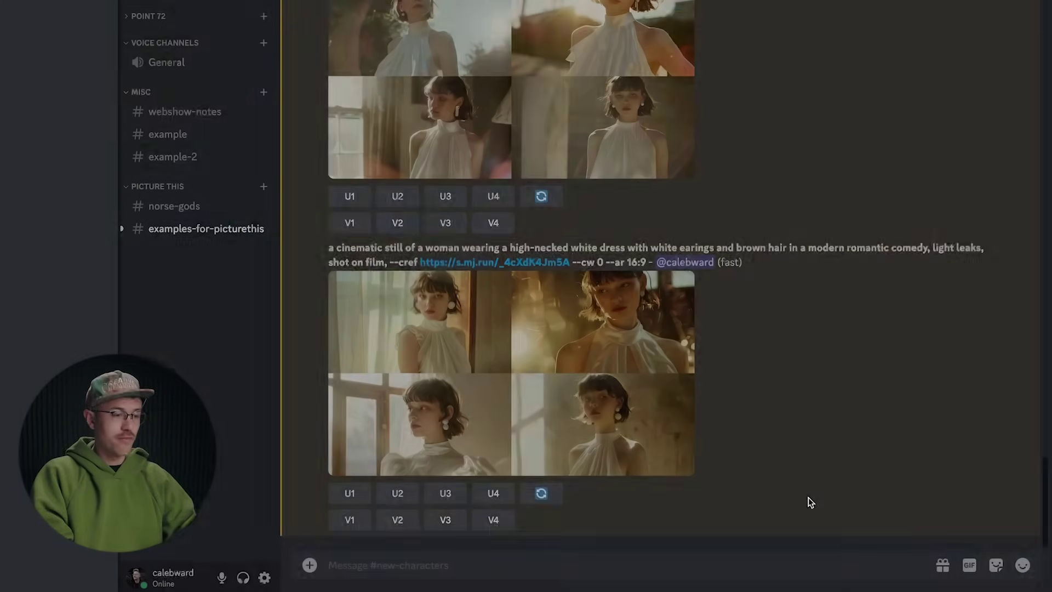
scroll(778, 354, up, 3)
scroll(779, 359, up, 5)
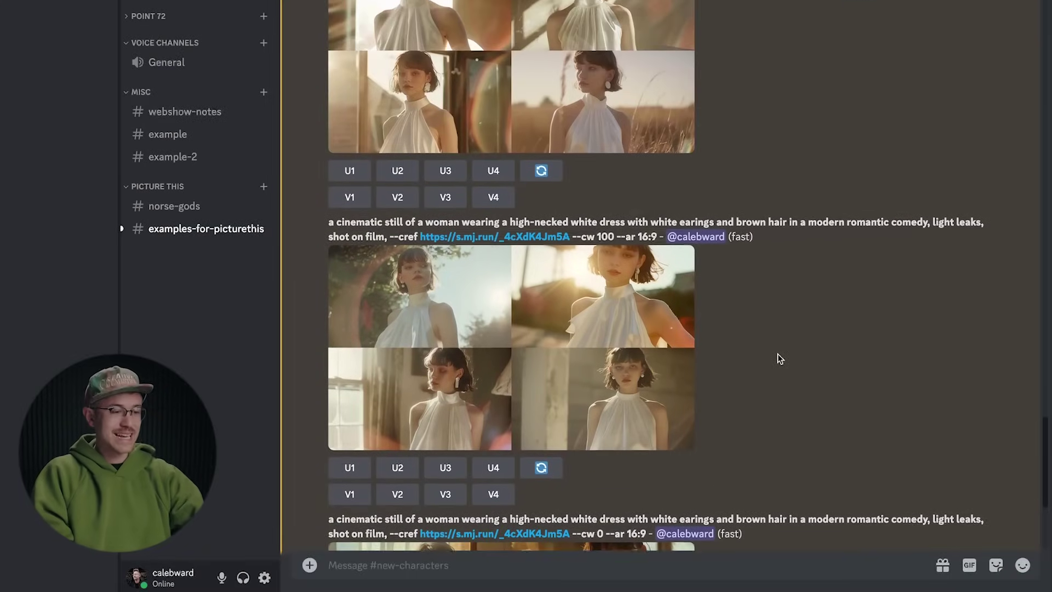
scroll(778, 358, down, 2)
scroll(712, 384, up, 1)
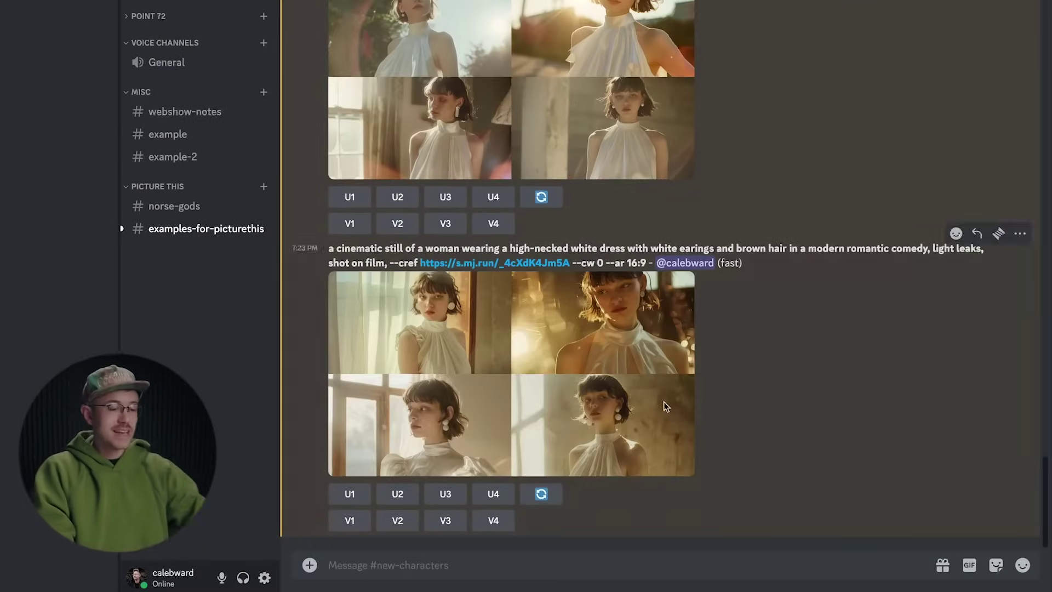
click(664, 404)
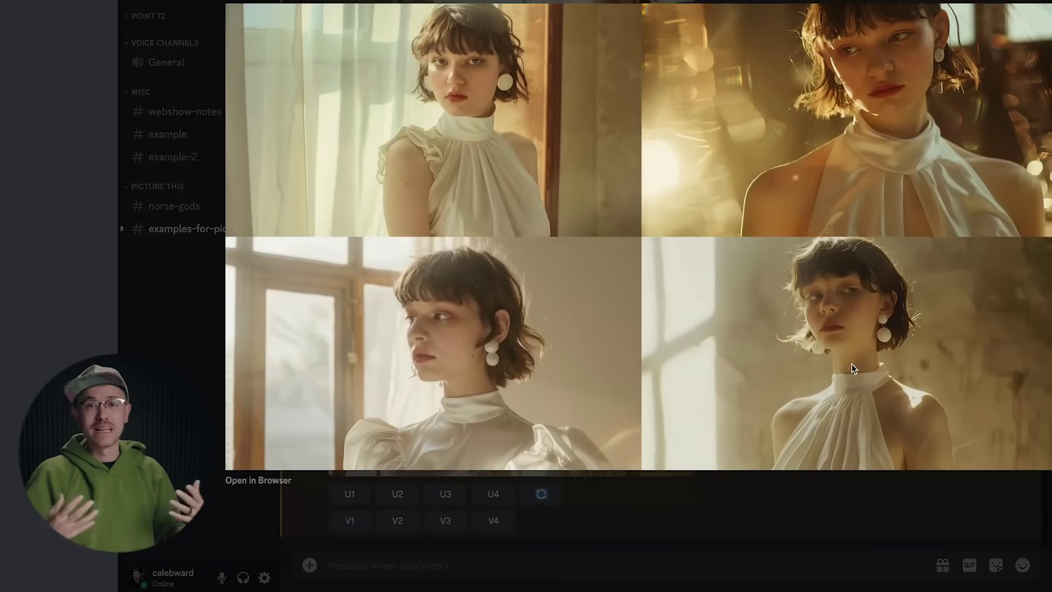
click(773, 554)
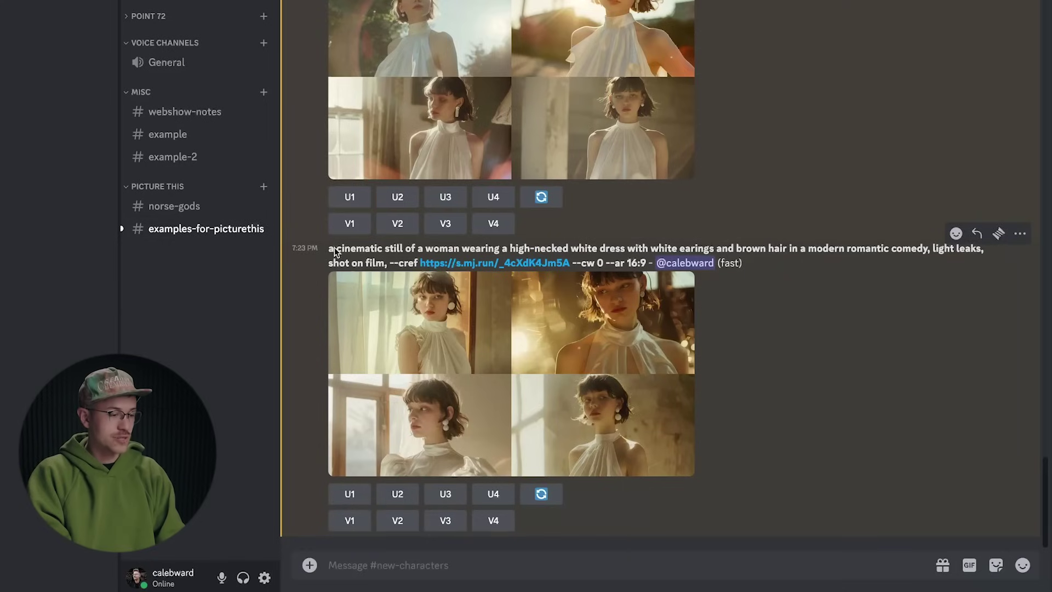
Resubmit the --cw 0 prompt minus the dress, earrings and hair phrase, then review the grid
drag(330, 251, 646, 266)
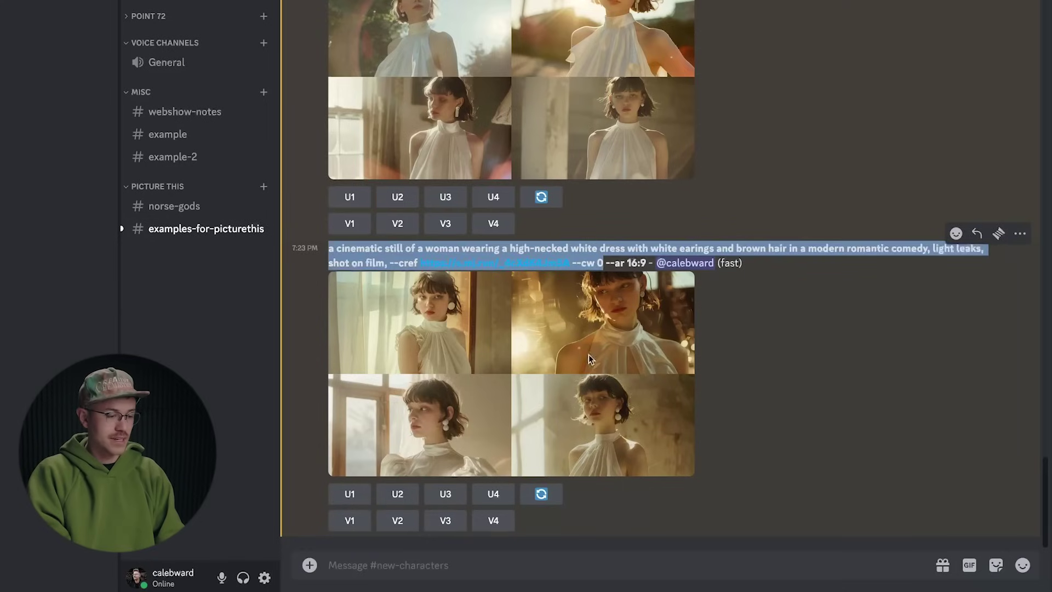
click(534, 564)
text(/)
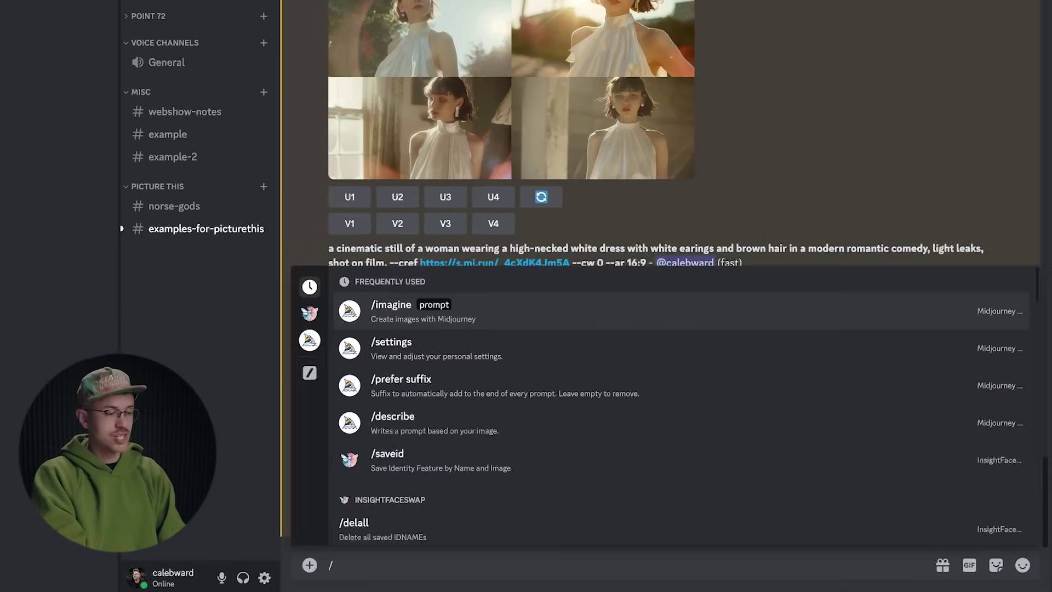
key(Return)
key(ctrl+v)
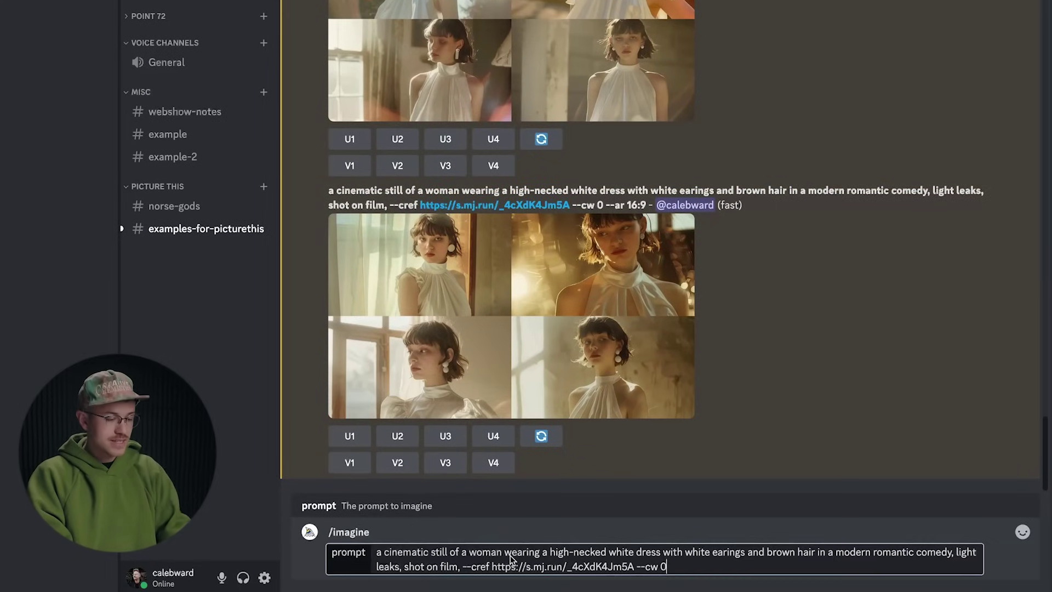
drag(507, 554, 818, 556)
key(BackSpace)
key(BackSpace)
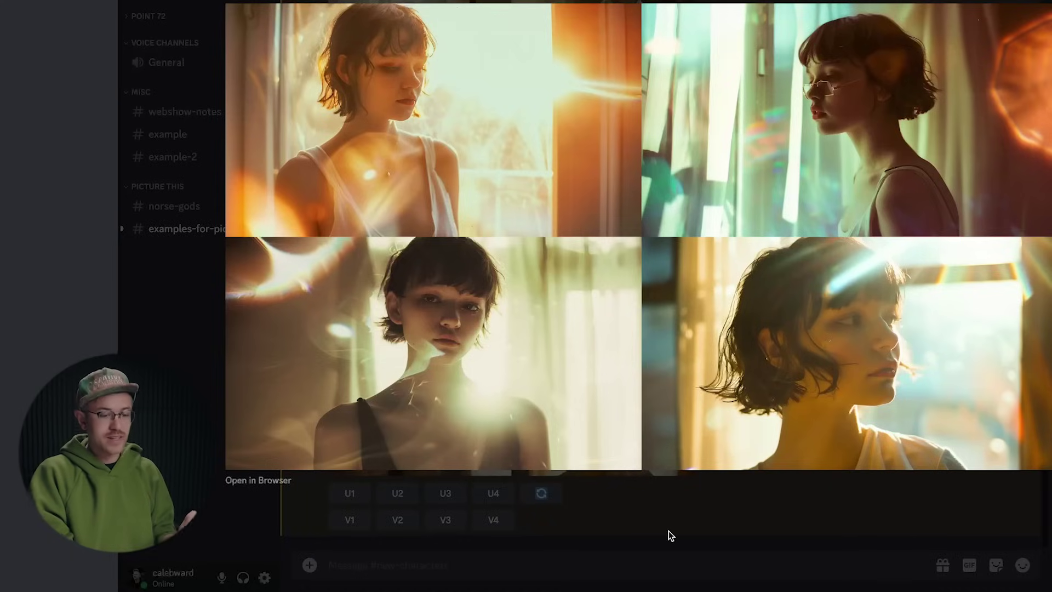
click(697, 525)
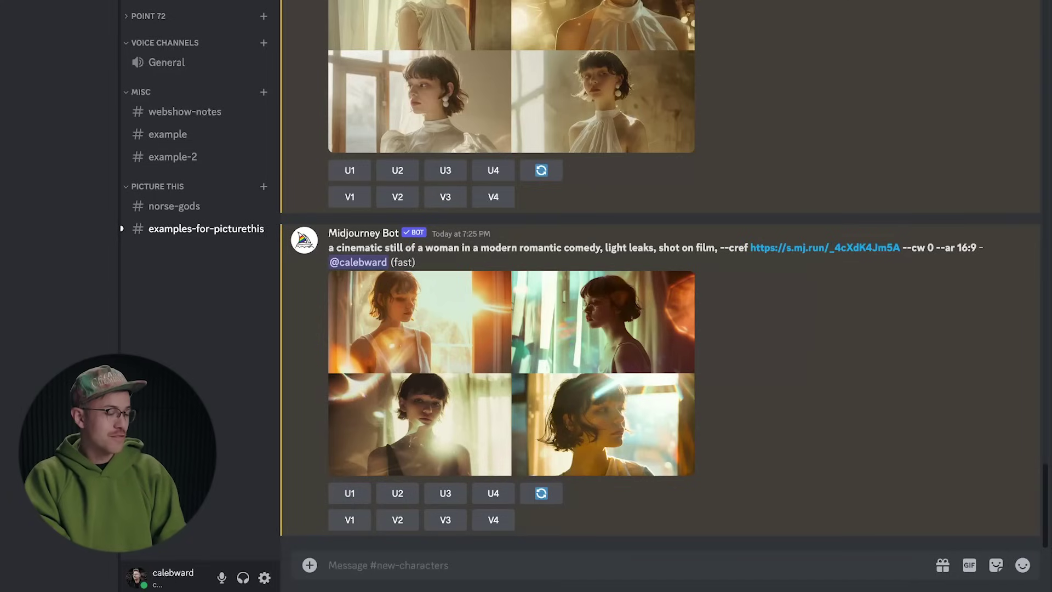
Preview the man's portrait PNG from Finder and drag it into the Discord message box
click(255, 578)
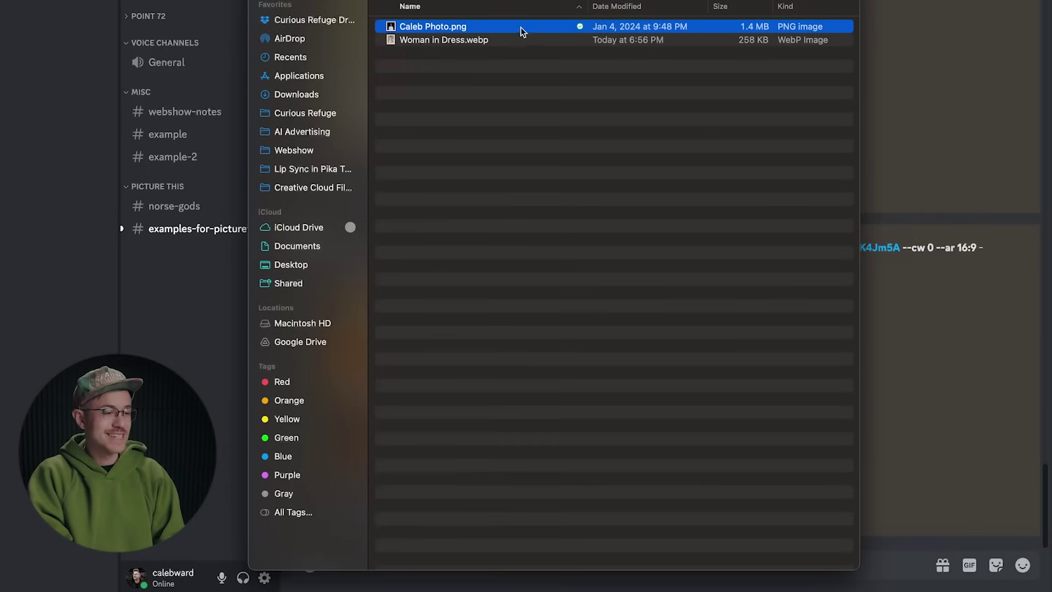
key(space)
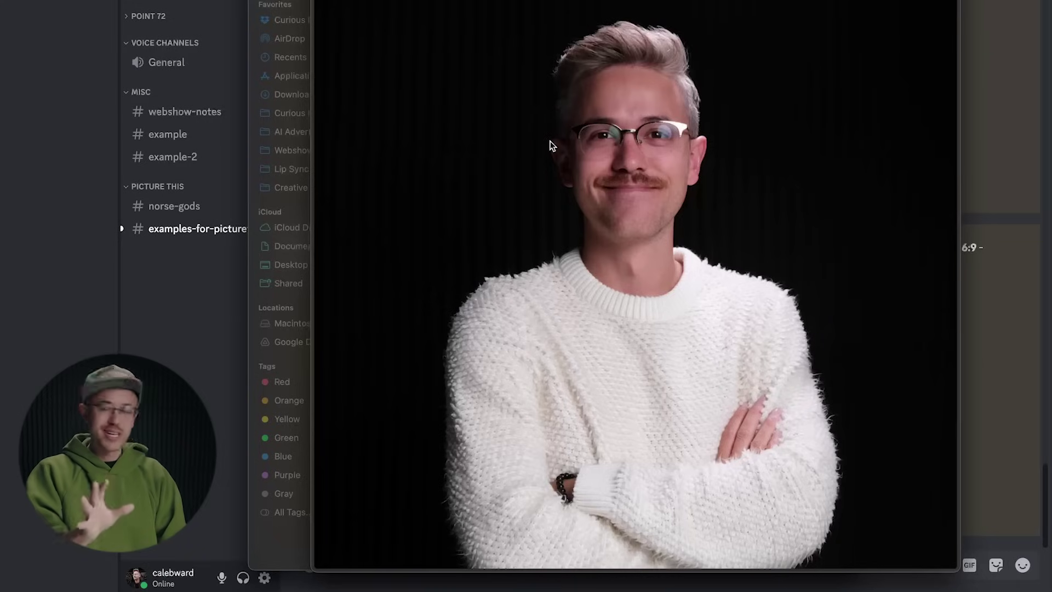
key(space)
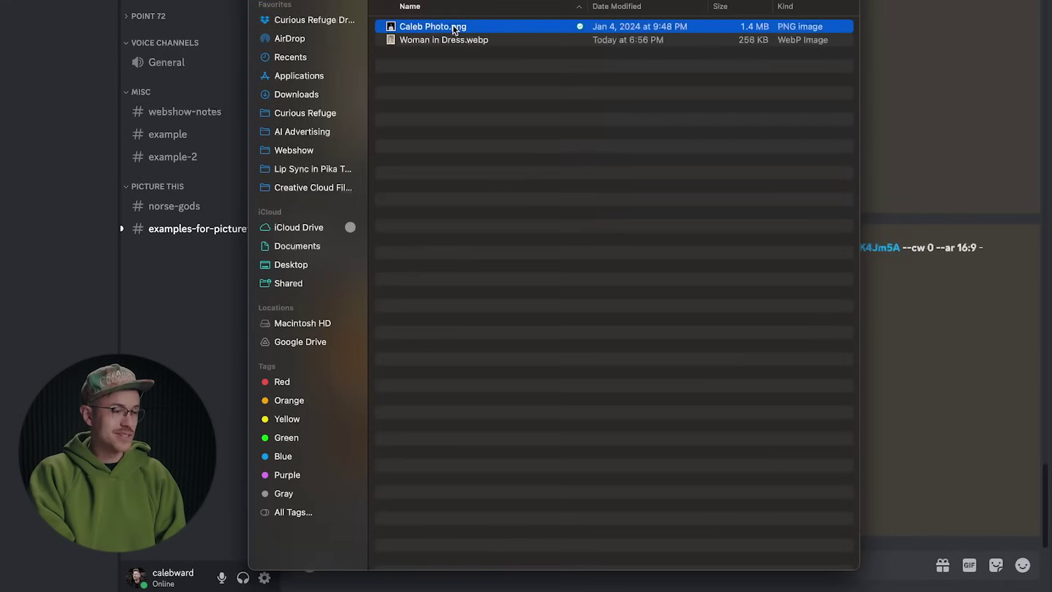
drag(452, 25, 958, 204)
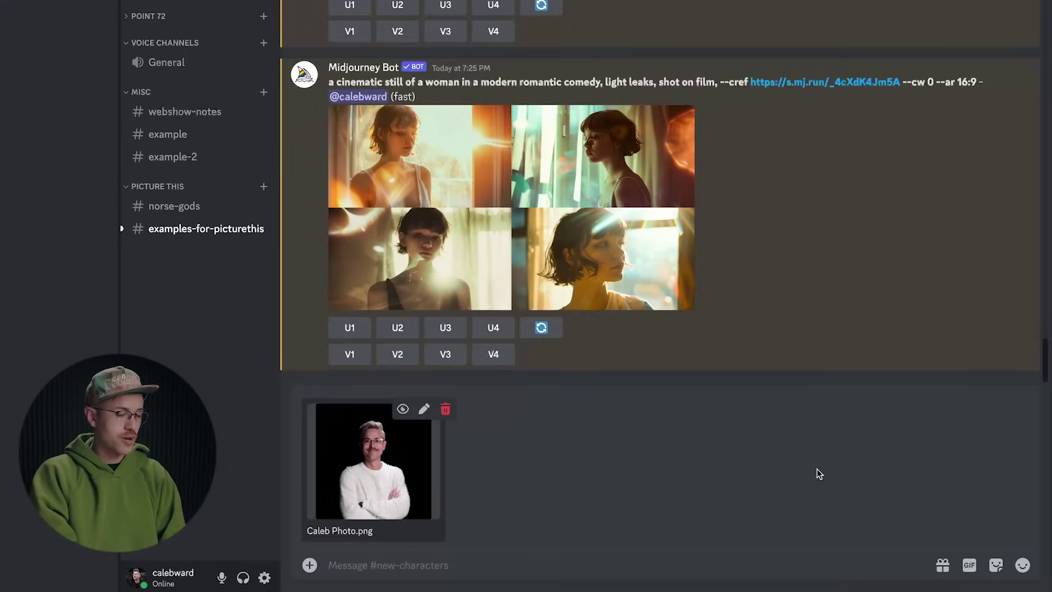
Post the man's portrait photo to the channel and open it in the browser for its link
key(Return)
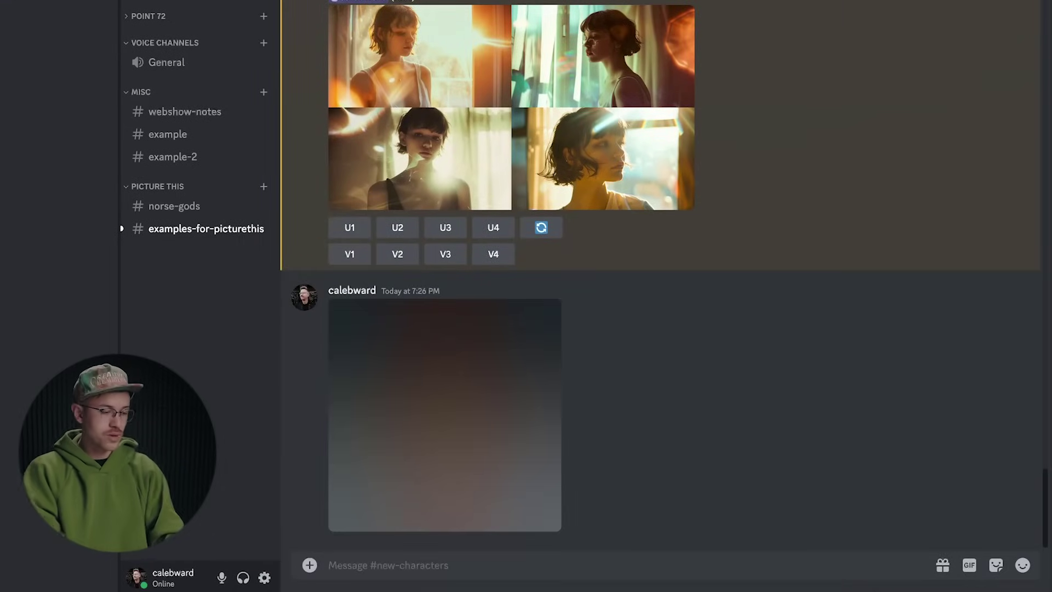
click(475, 404)
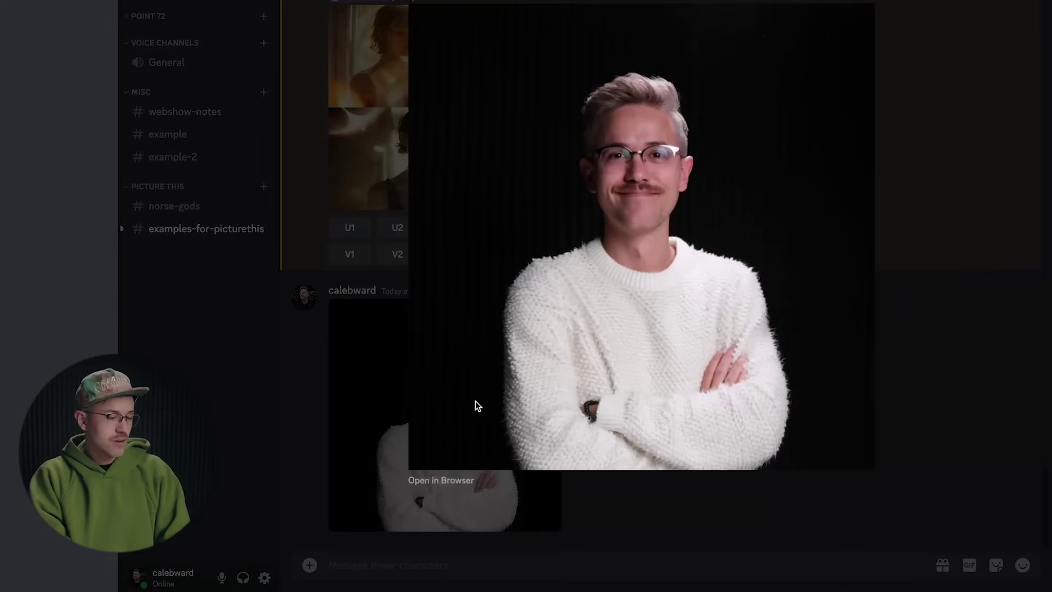
click(448, 480)
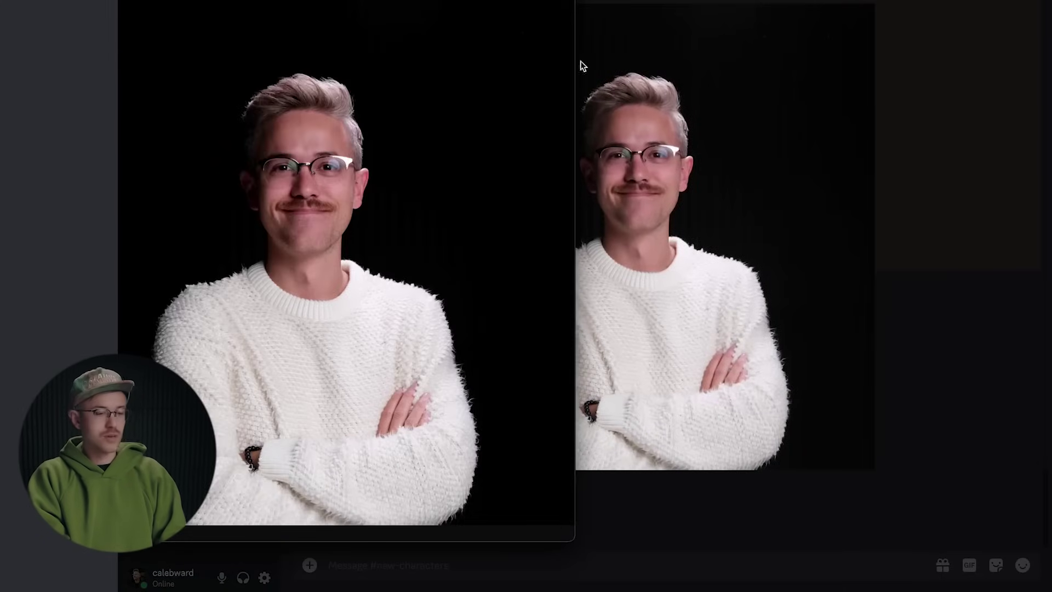
click(939, 225)
click(941, 226)
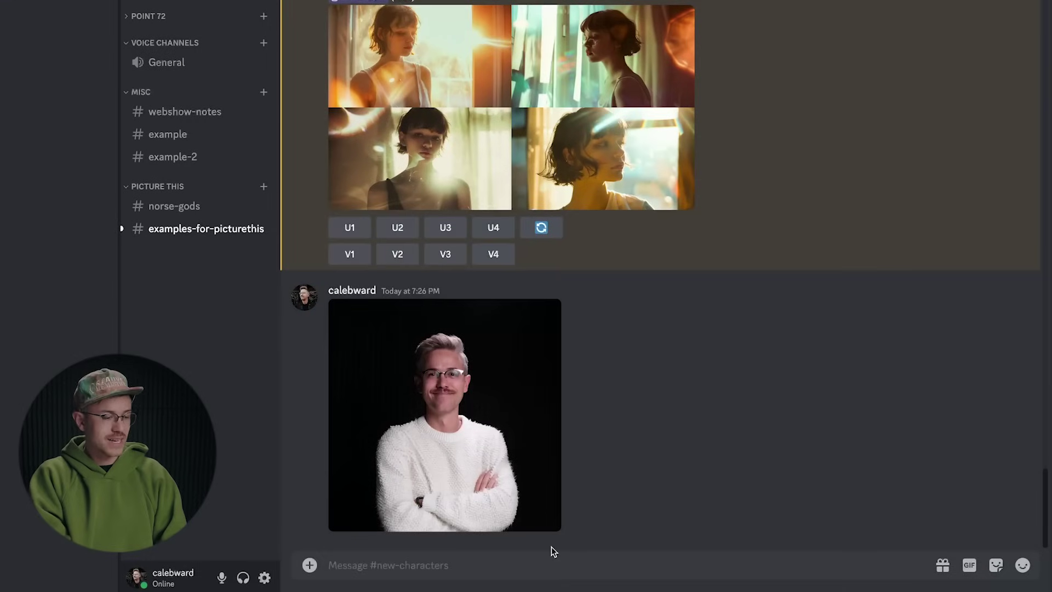
Submit a /imagine pencil-drawing prompt of the man with --cref to the photo URL and --cw 50
text(/)
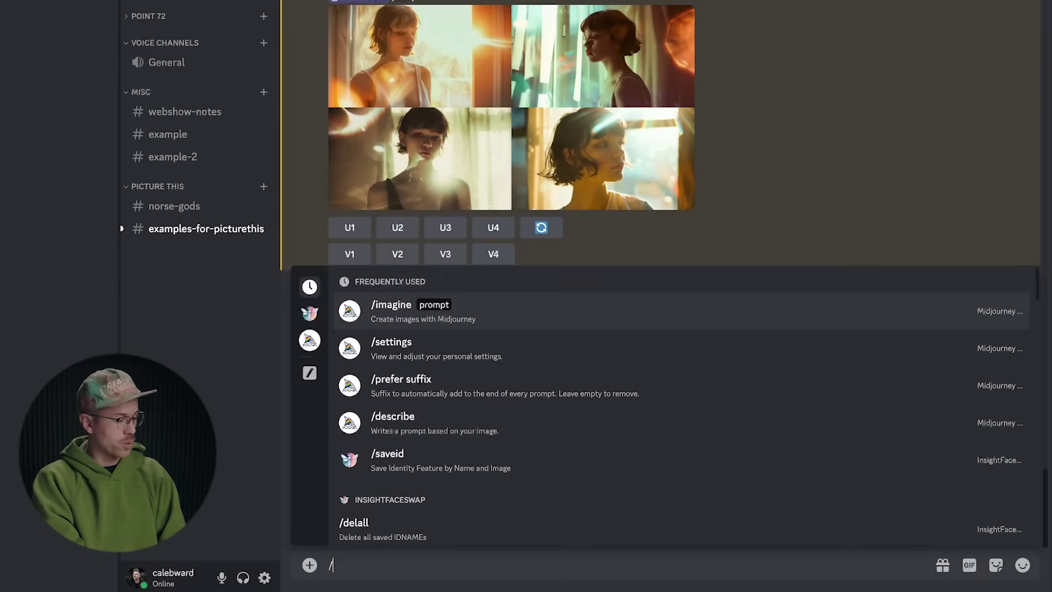
key(Return)
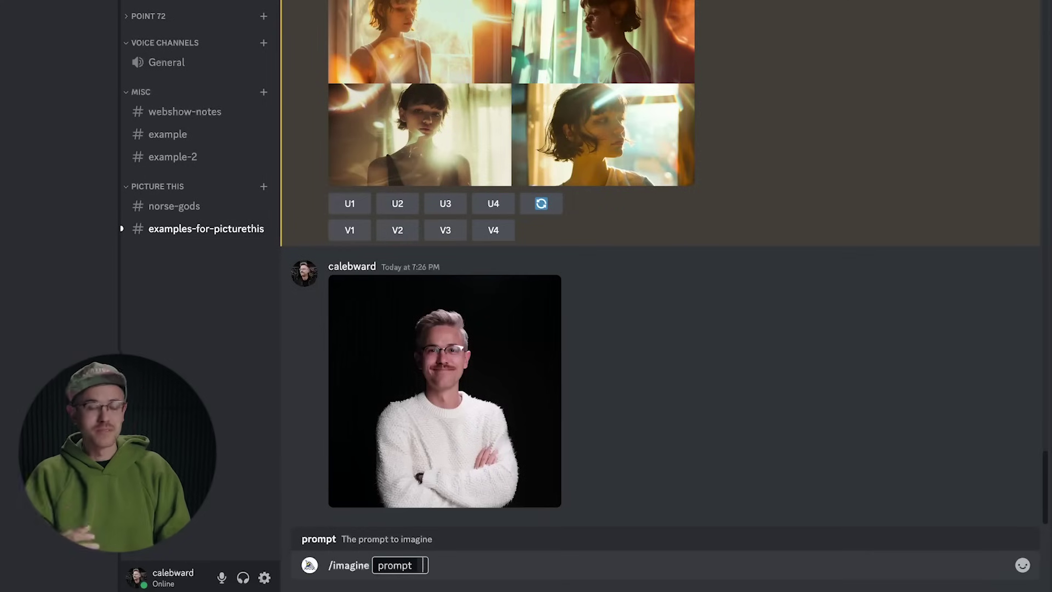
text(a pencil drawing of a man wearing a white sweater with a mustache, in the style of a pencil drawing,)
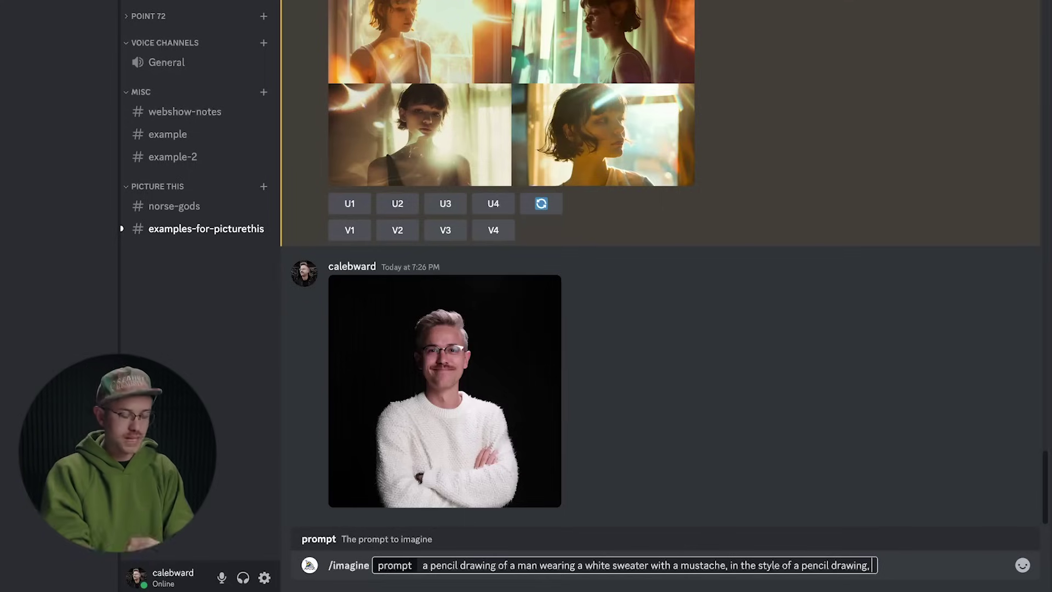
text(--cref)
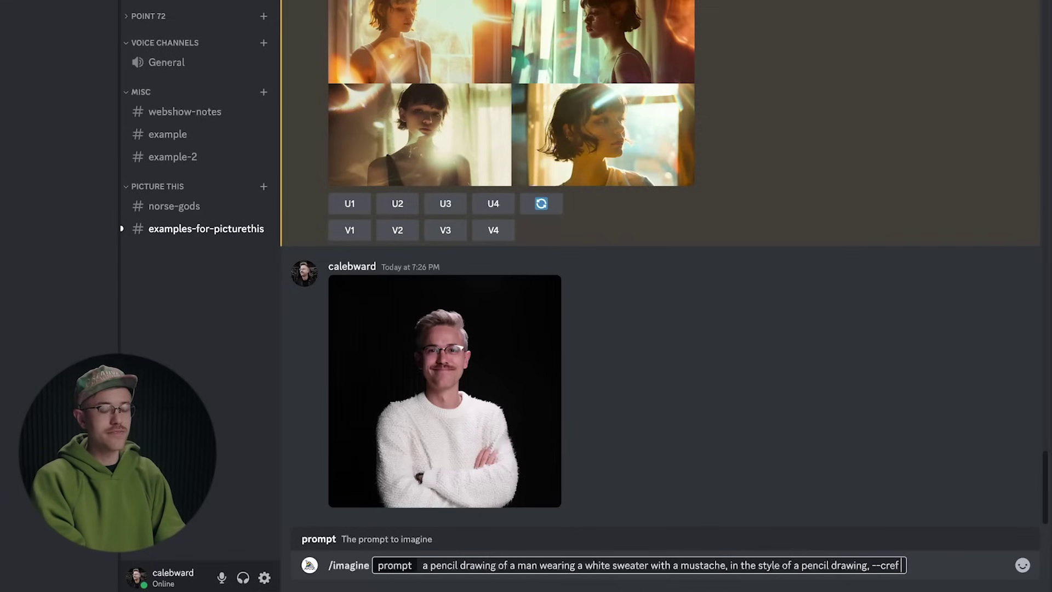
key(ctrl+v)
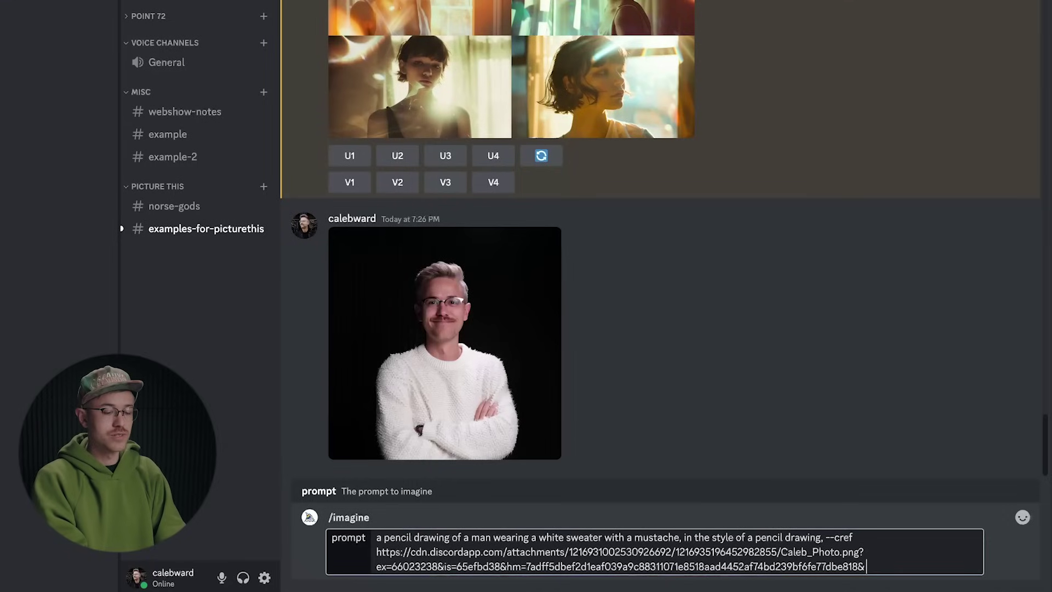
text(--cw)
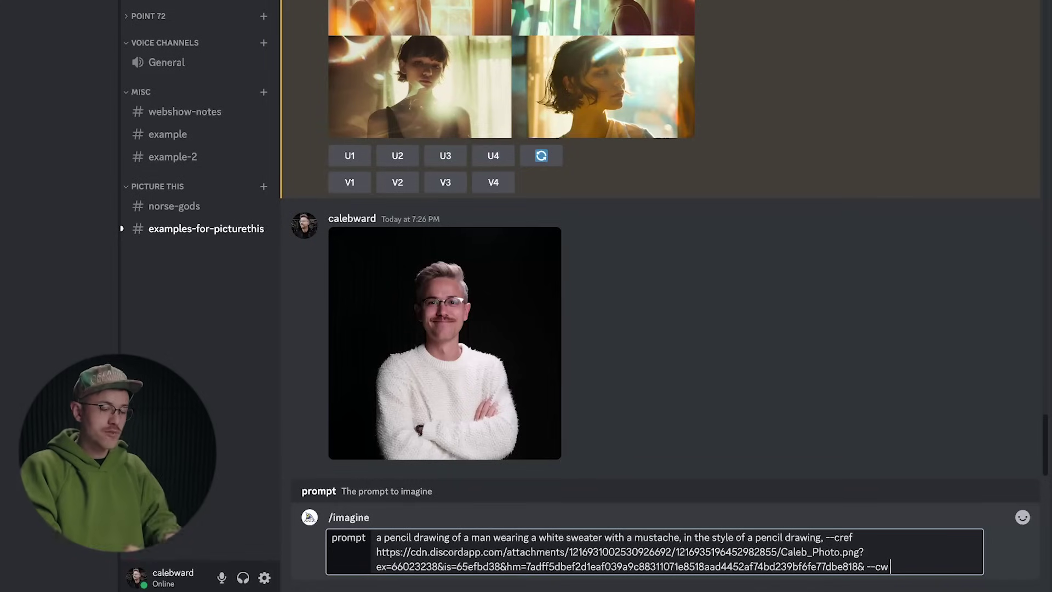
text(50)
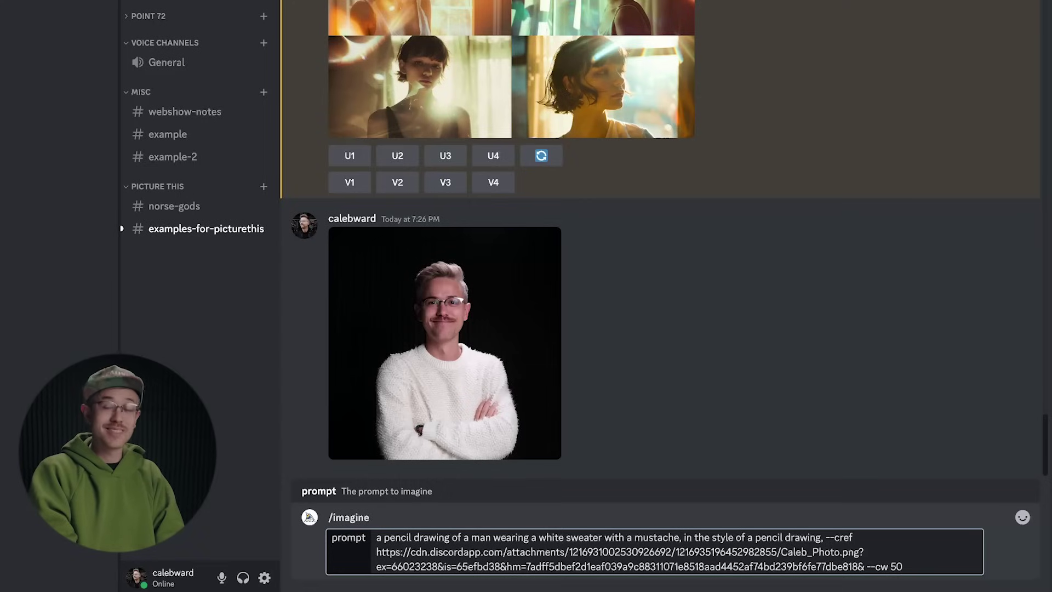
key(Return)
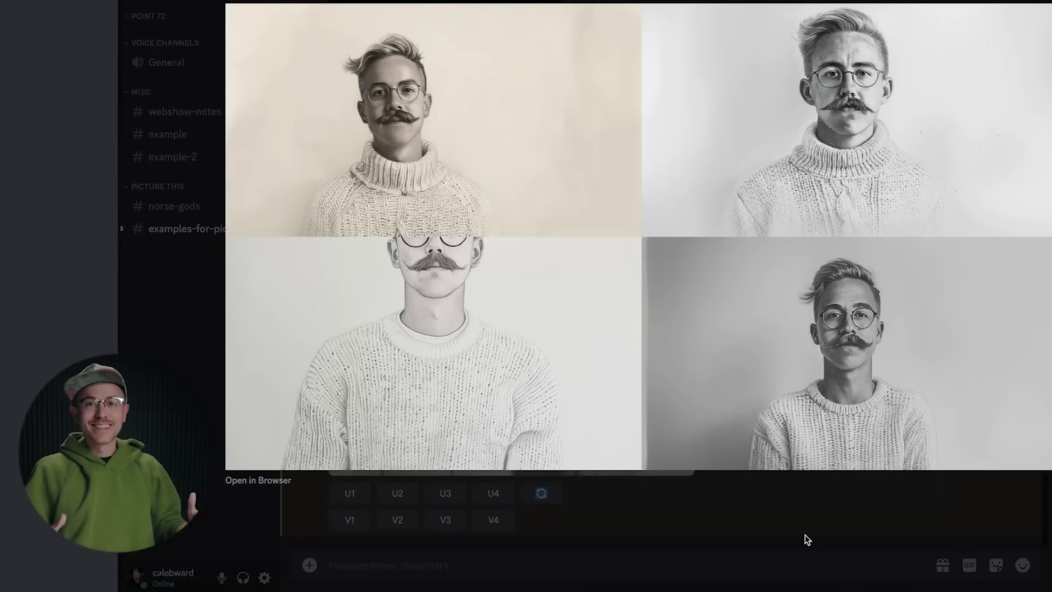